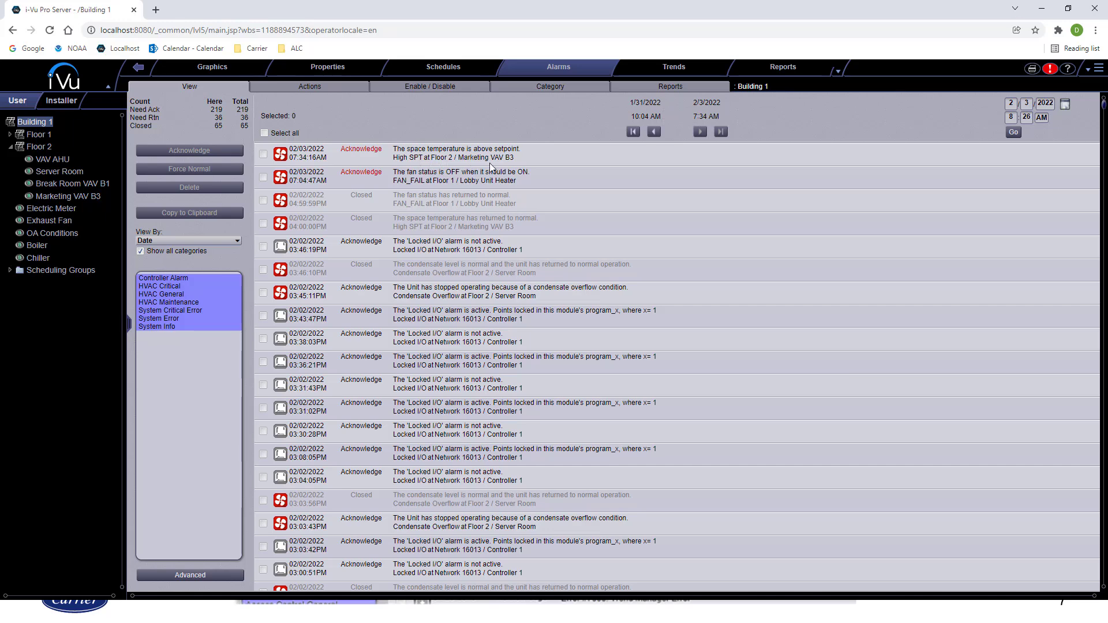
Step: Review the latest High SPT alarm for Marketing VAV B3, its equipment graphic, and the Marketing zone on the Floor 2 plan
click(573, 154)
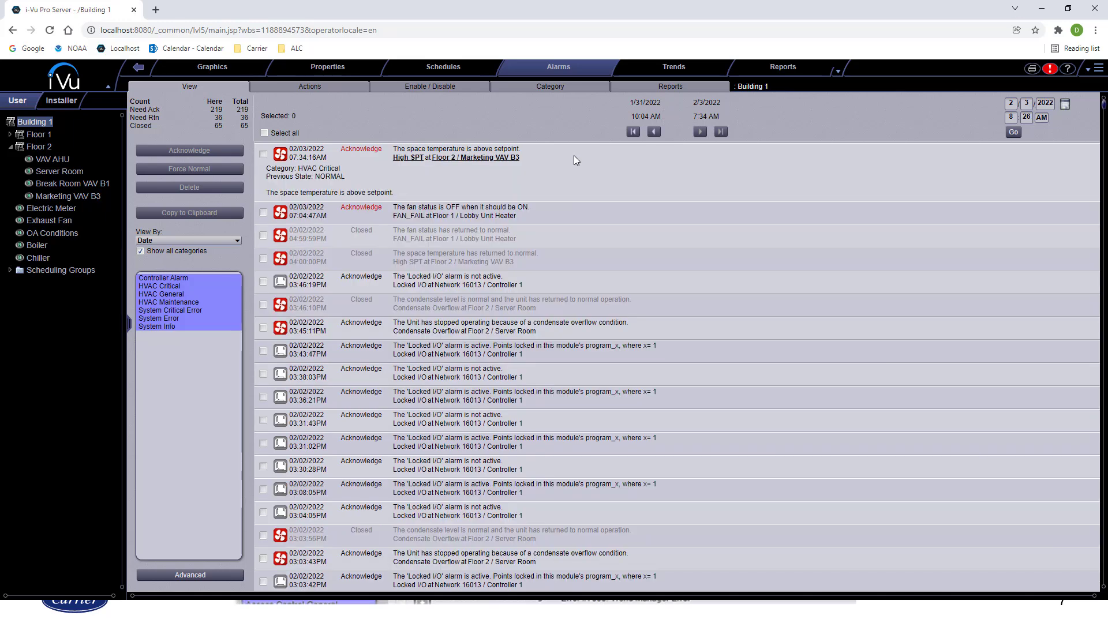
click(454, 159)
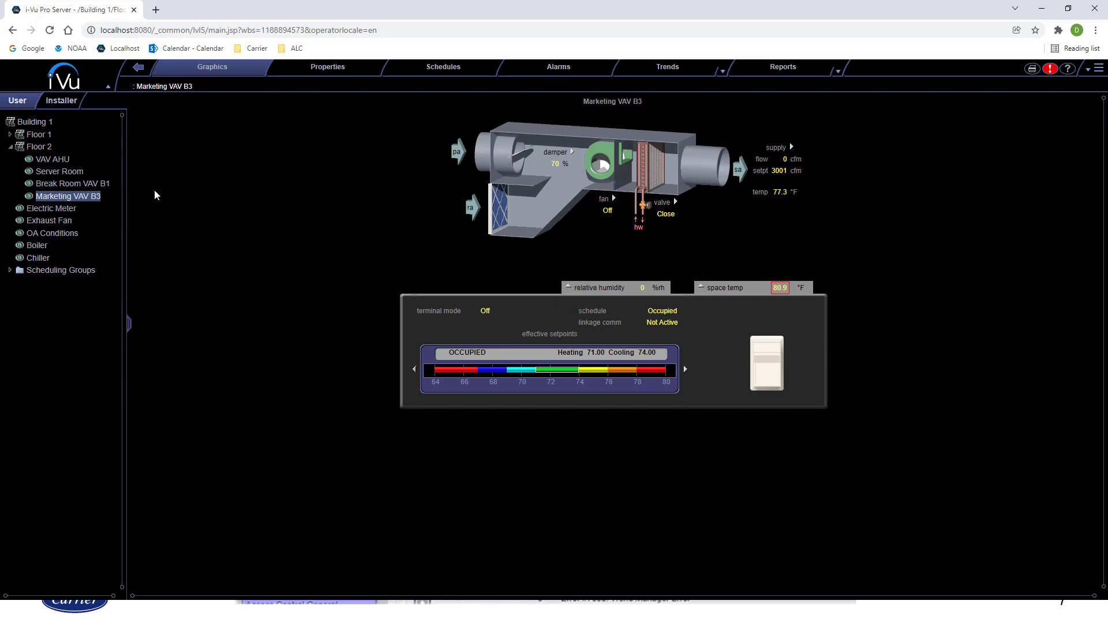
click(40, 147)
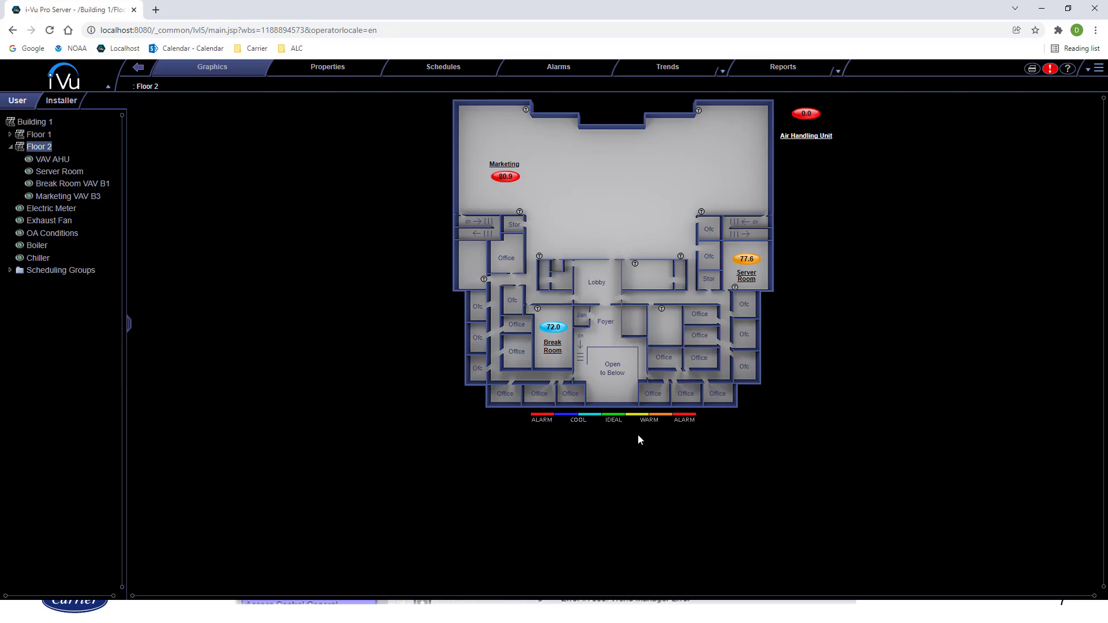
click(513, 182)
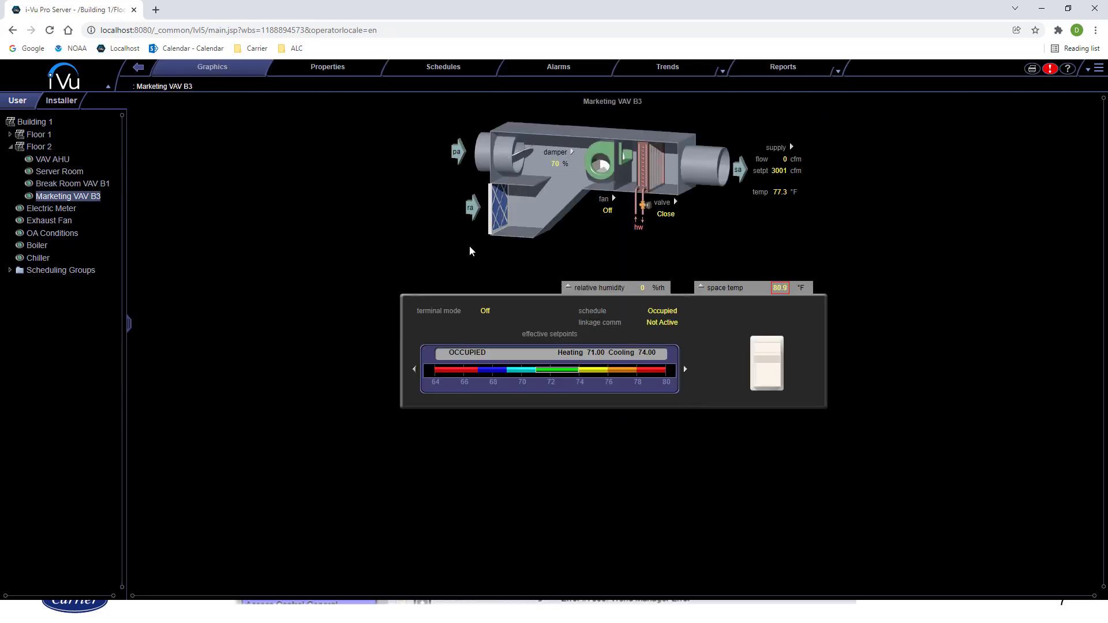
Step: Show the alarms for Marketing VAV B3 using the To Do view
click(581, 68)
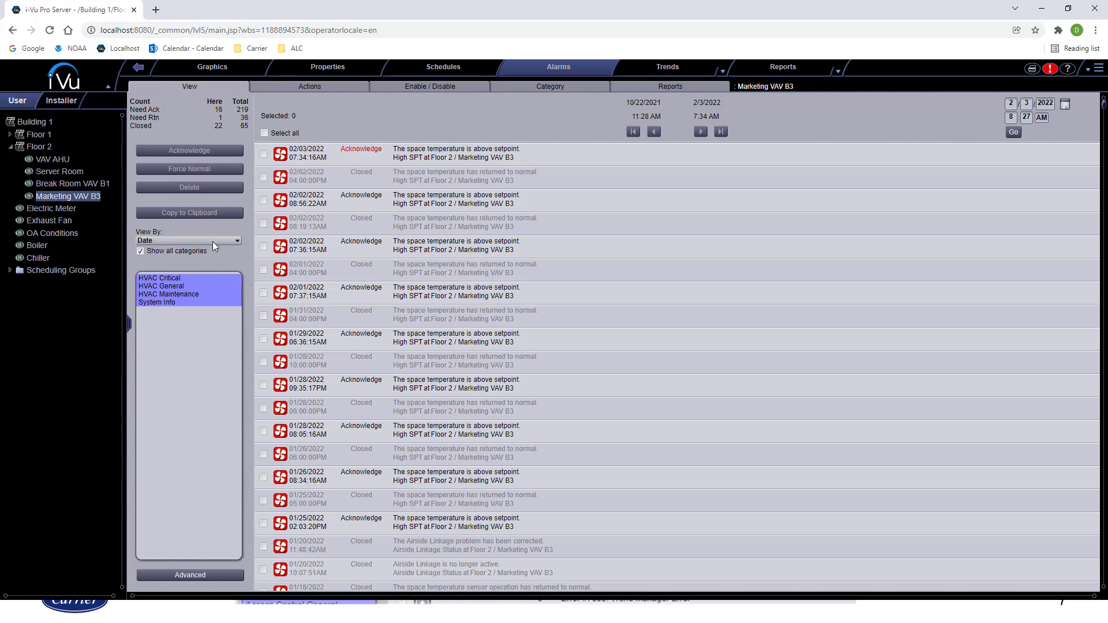
click(232, 241)
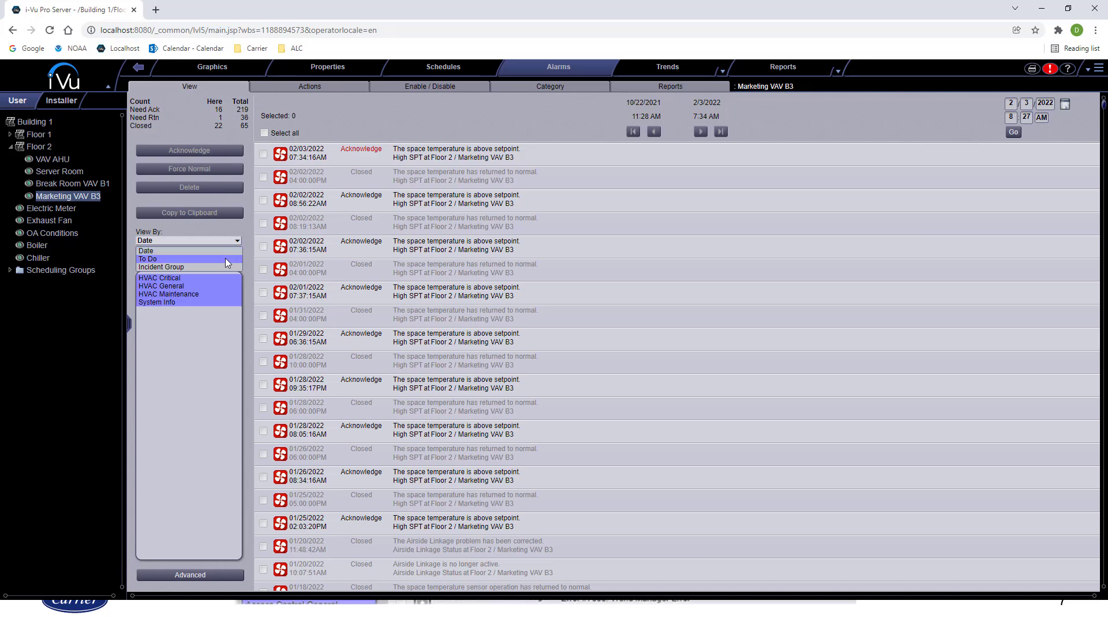
click(225, 258)
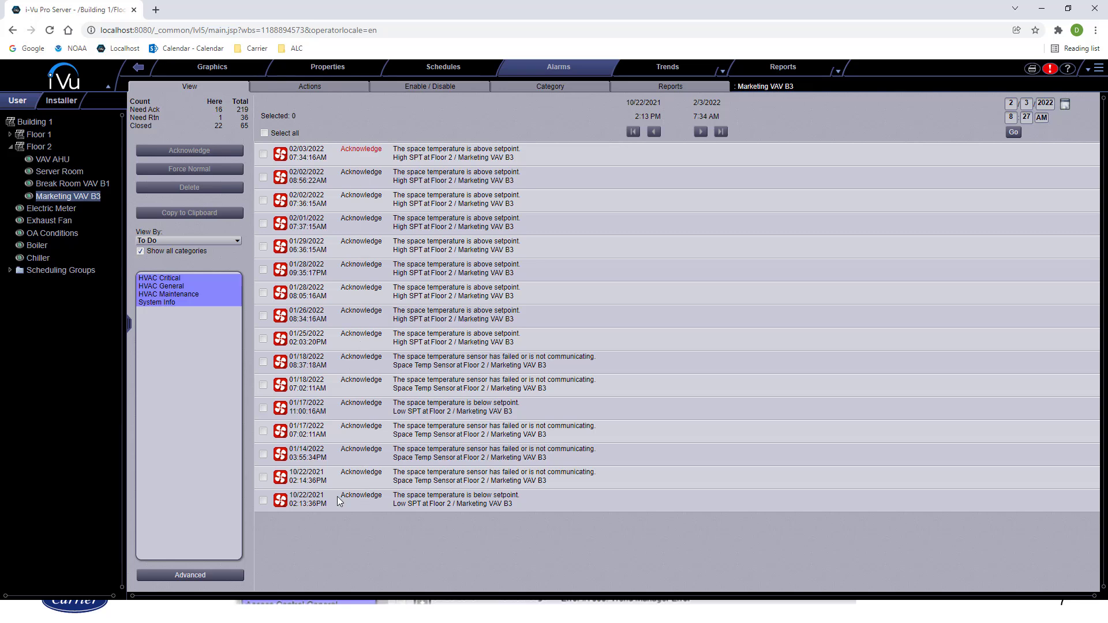
Step: Expand and acknowledge the Low SPT alarm dated 10/22/2021 02:13:36PM for Marketing VAV B3
click(372, 503)
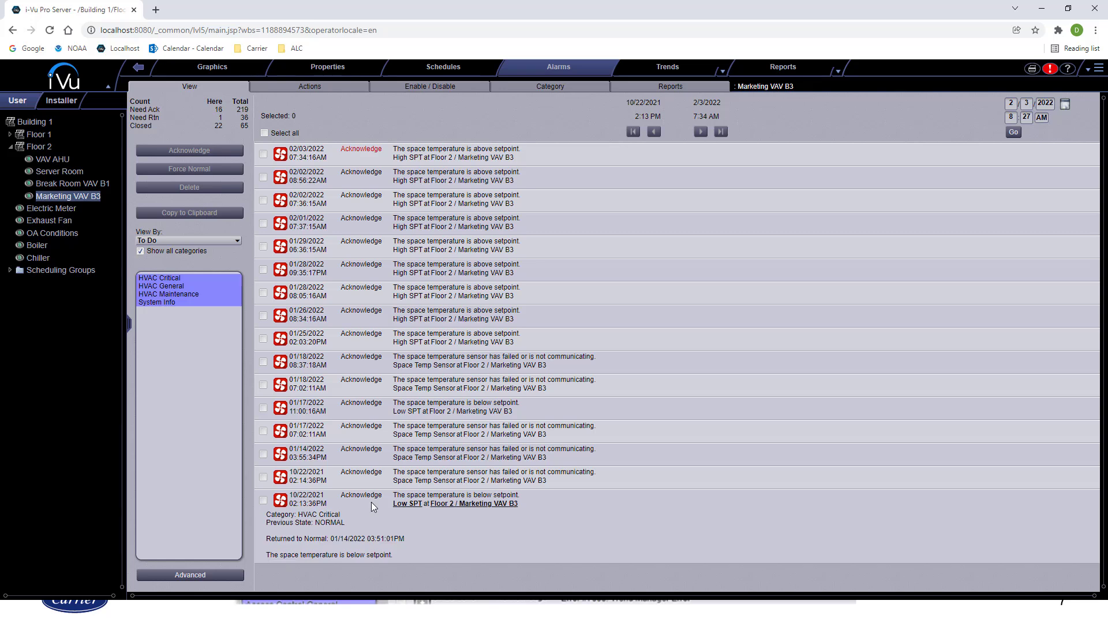
click(263, 500)
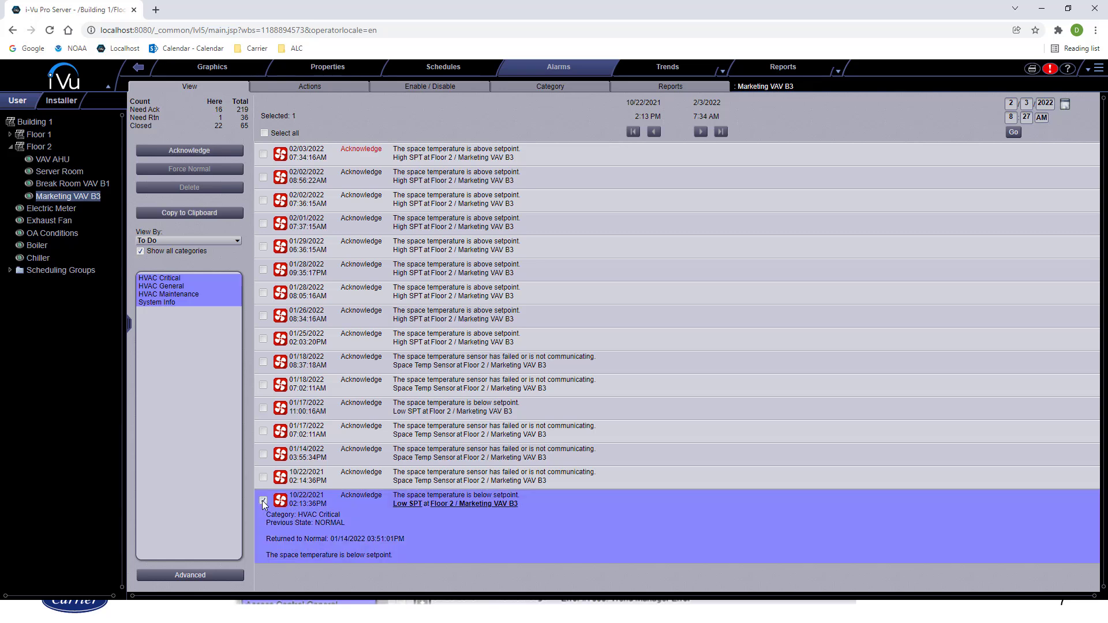
click(189, 150)
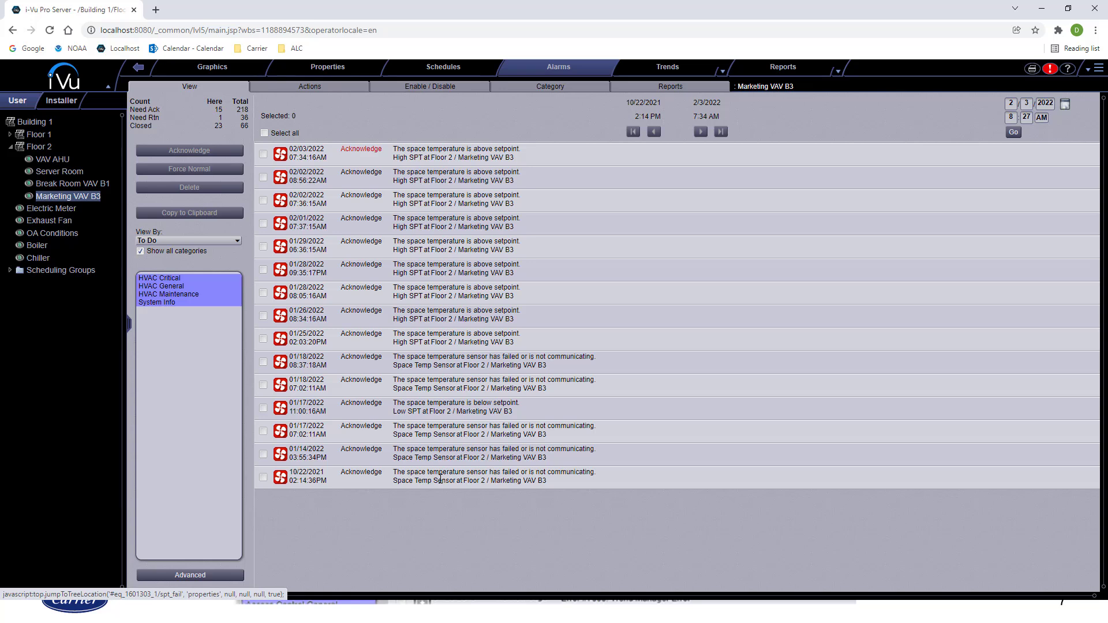
Step: Acknowledge the four oldest remaining Marketing VAV B3 alarms, from 10/22/2021 02:14:36PM through 01/17/2022 11:00:16AM
click(357, 480)
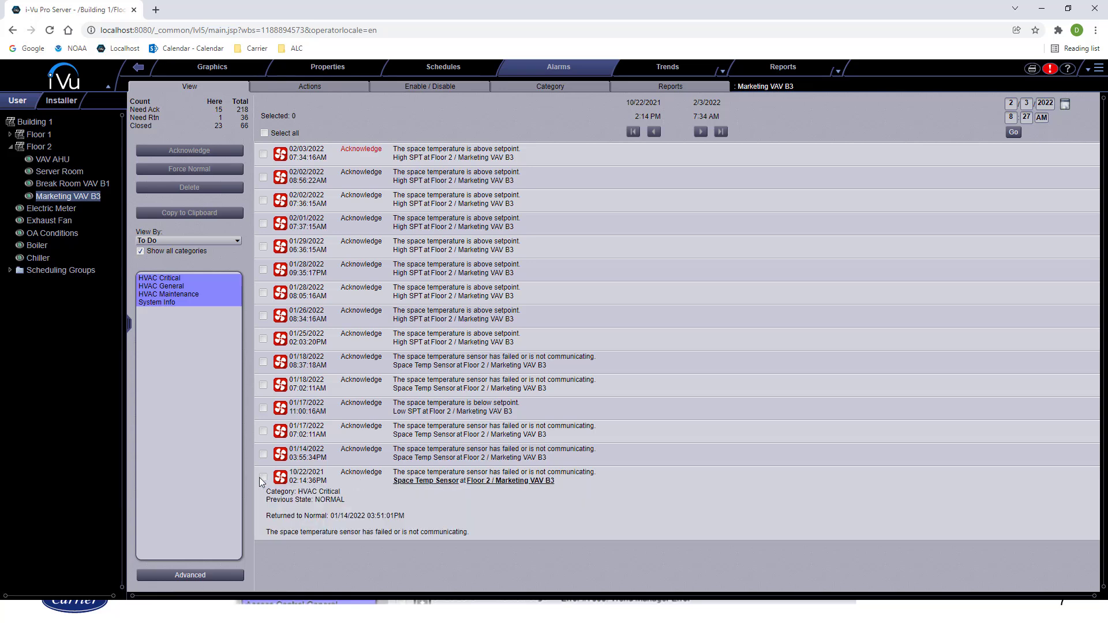
click(263, 477)
click(263, 455)
click(263, 431)
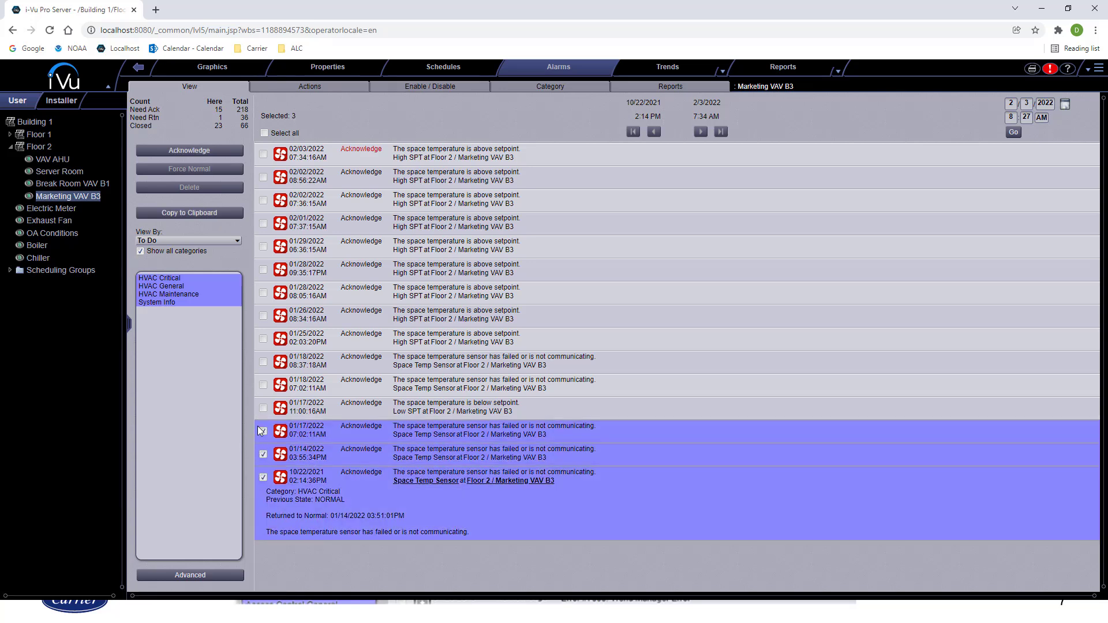
click(263, 408)
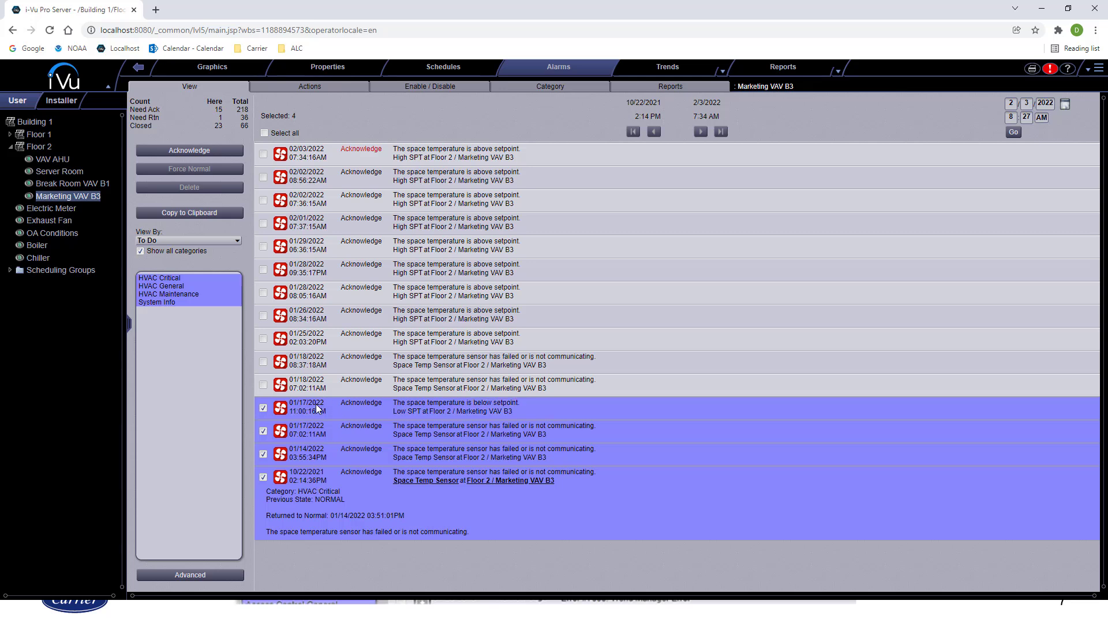
click(210, 151)
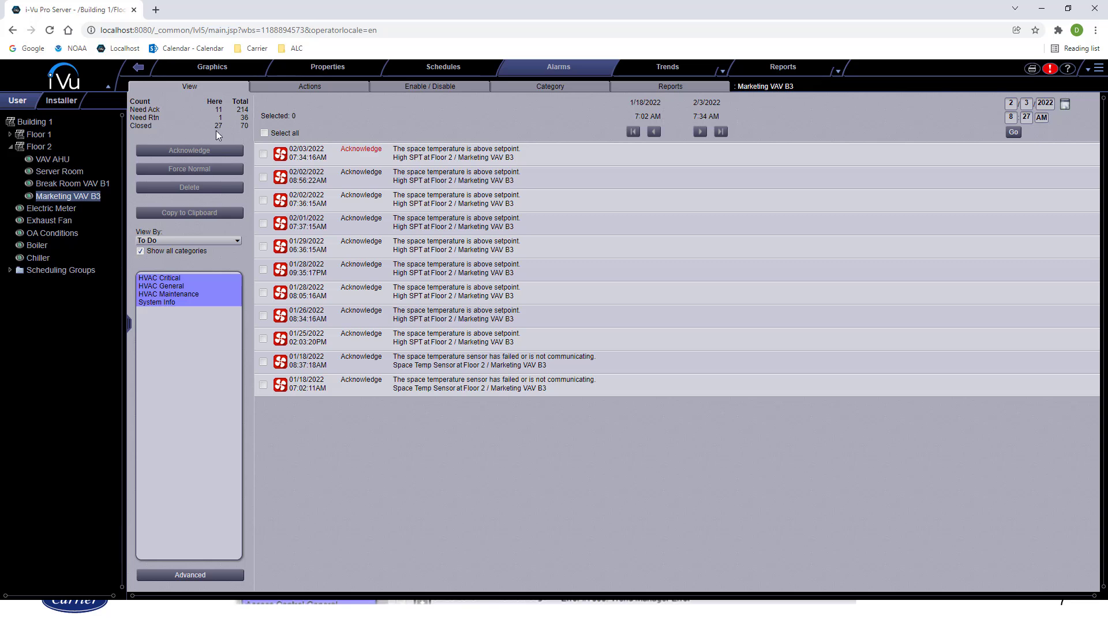
Step: View the Marketing VAV B3 alarms by Incident Group
click(225, 240)
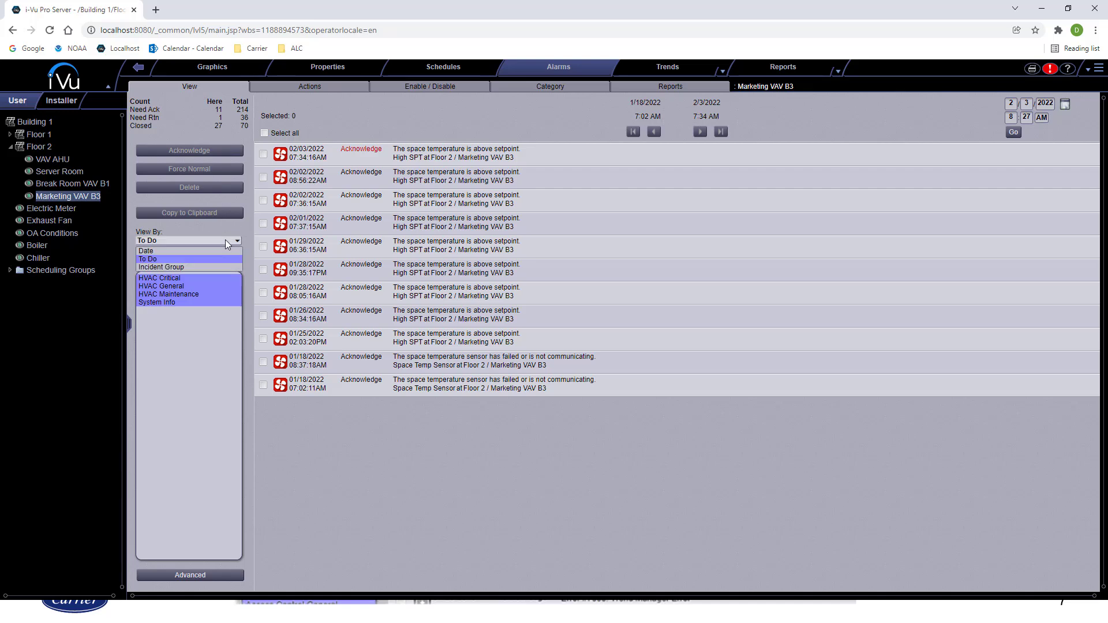
click(191, 267)
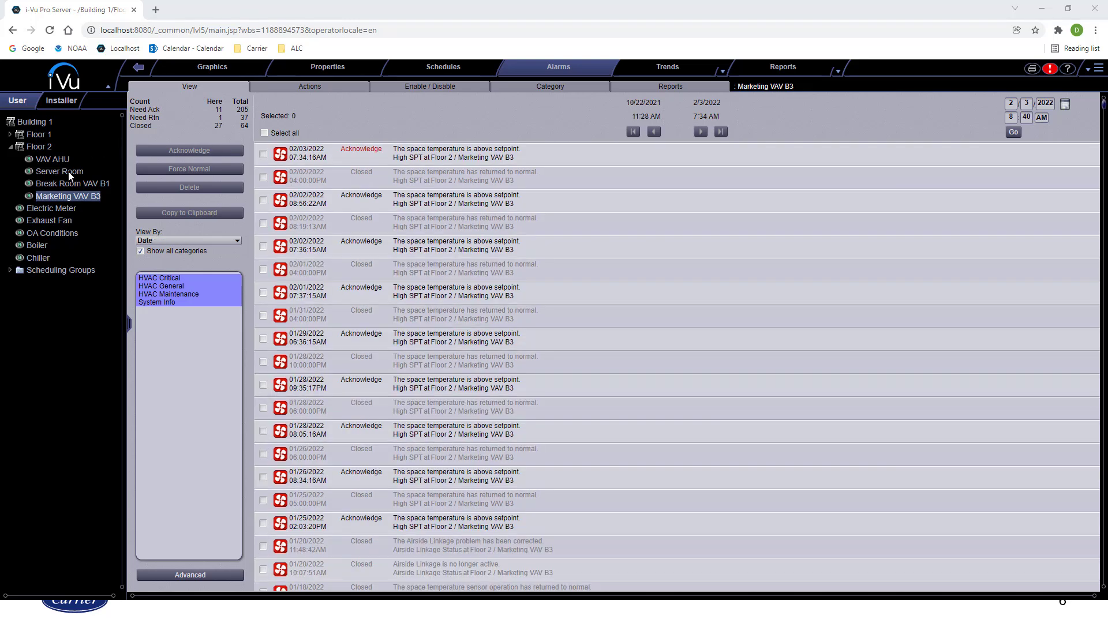
Step: Delete all closed alarms listed for the Server Room
click(70, 175)
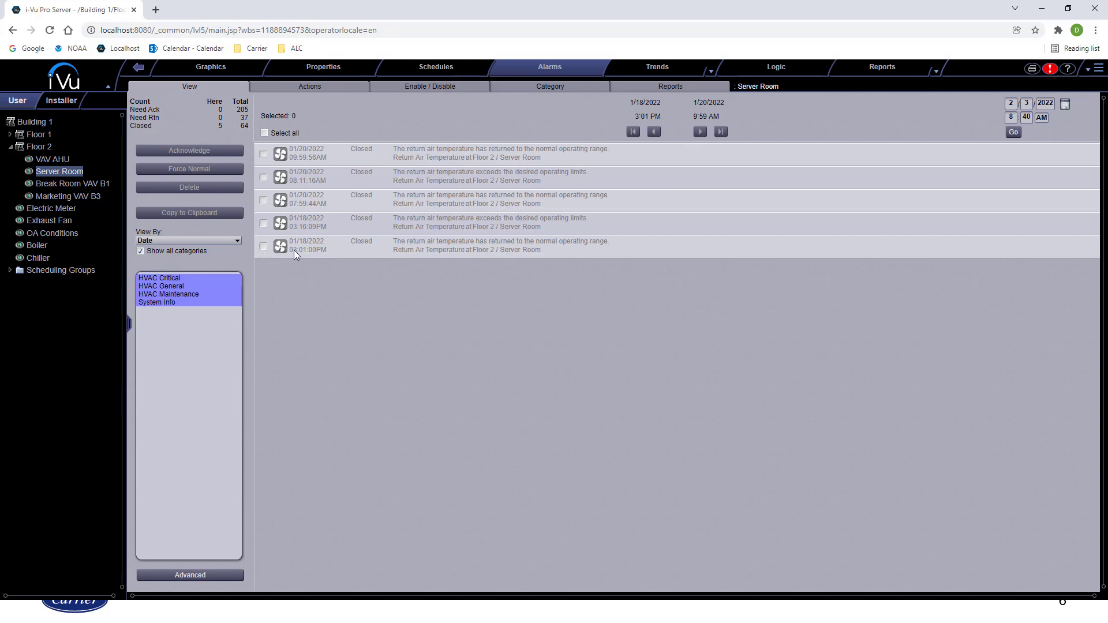
click(265, 133)
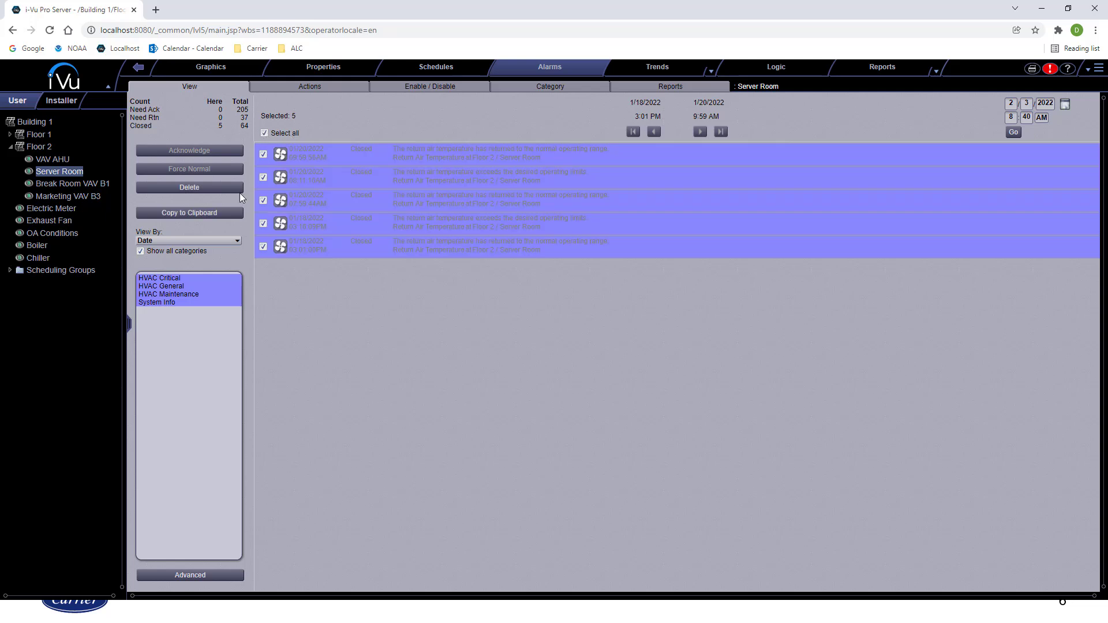
click(225, 189)
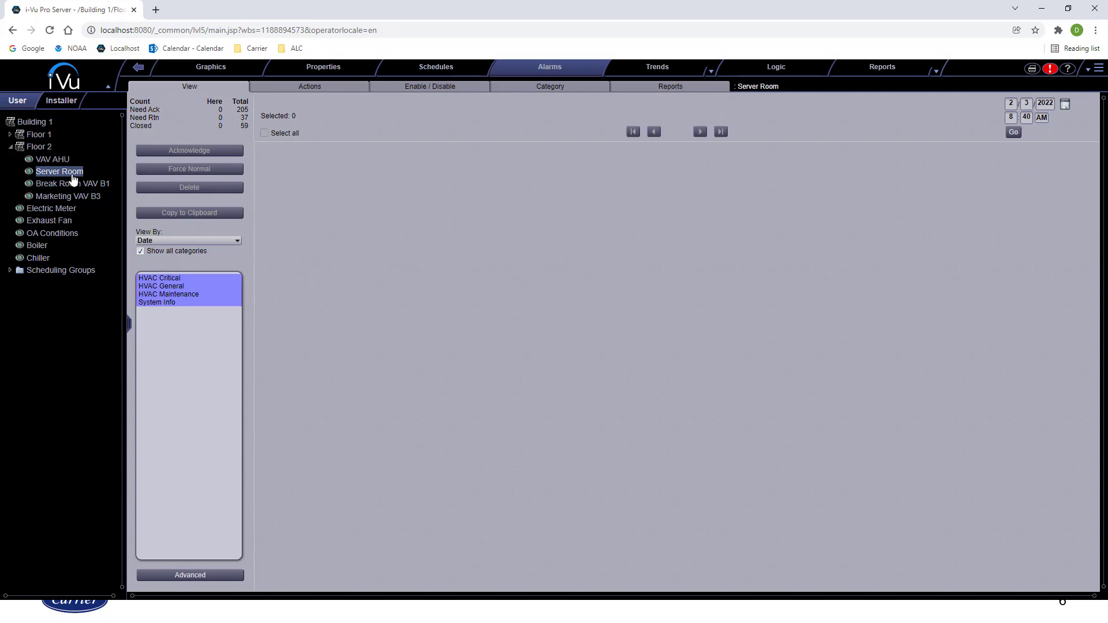
Step: In the Server Room's alarm sources, make Condensate Overflow a potential alarm source and enable its alarm and return reporting
click(226, 72)
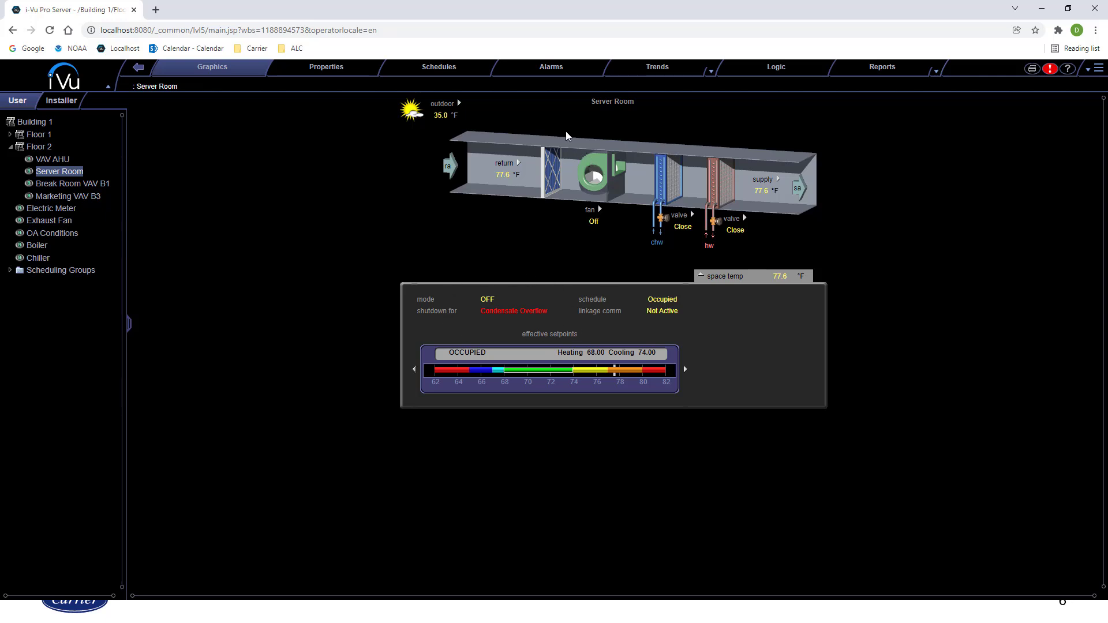
click(324, 67)
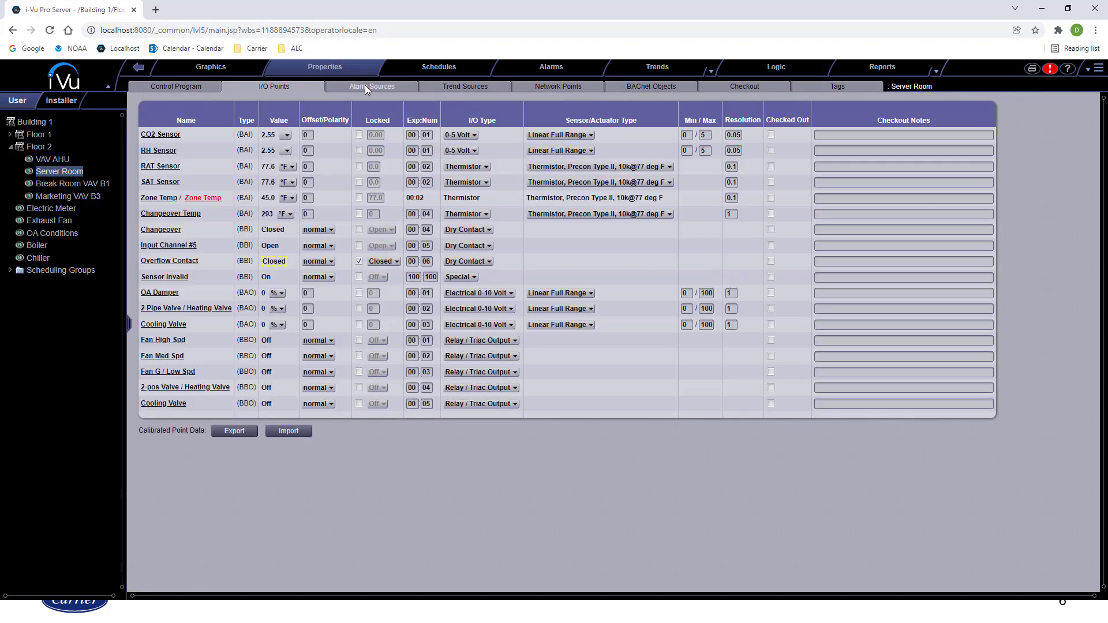
click(364, 85)
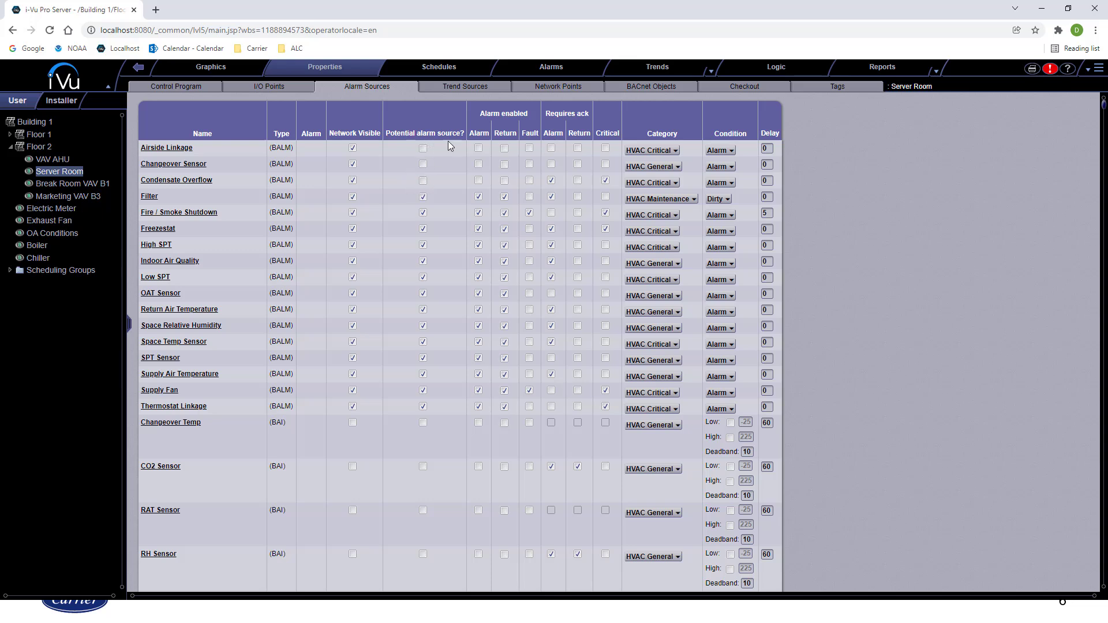
click(424, 181)
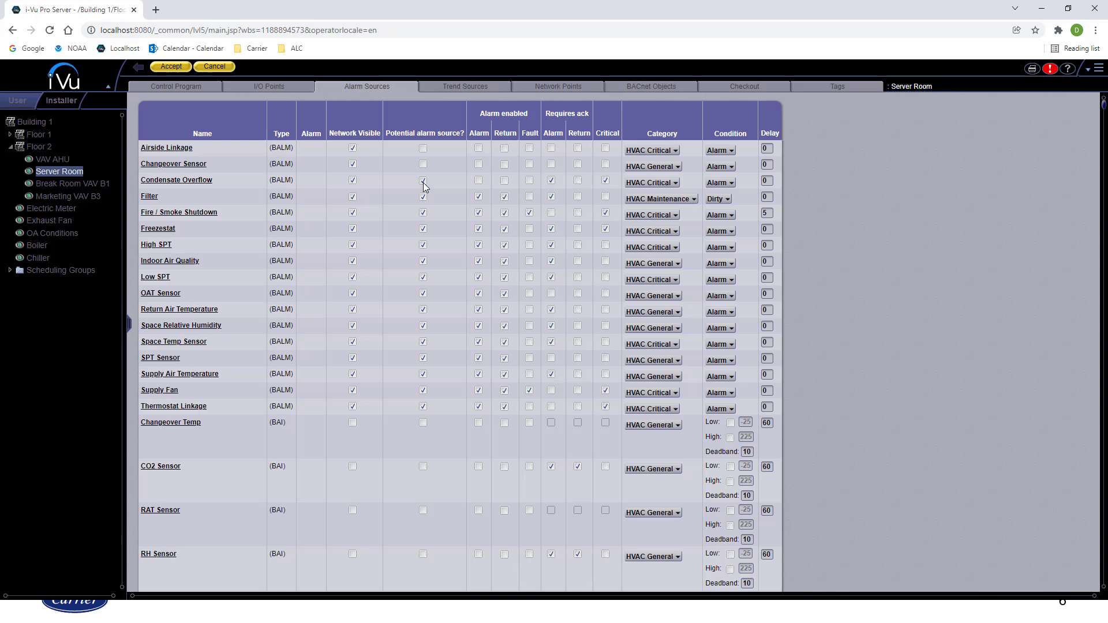
click(173, 67)
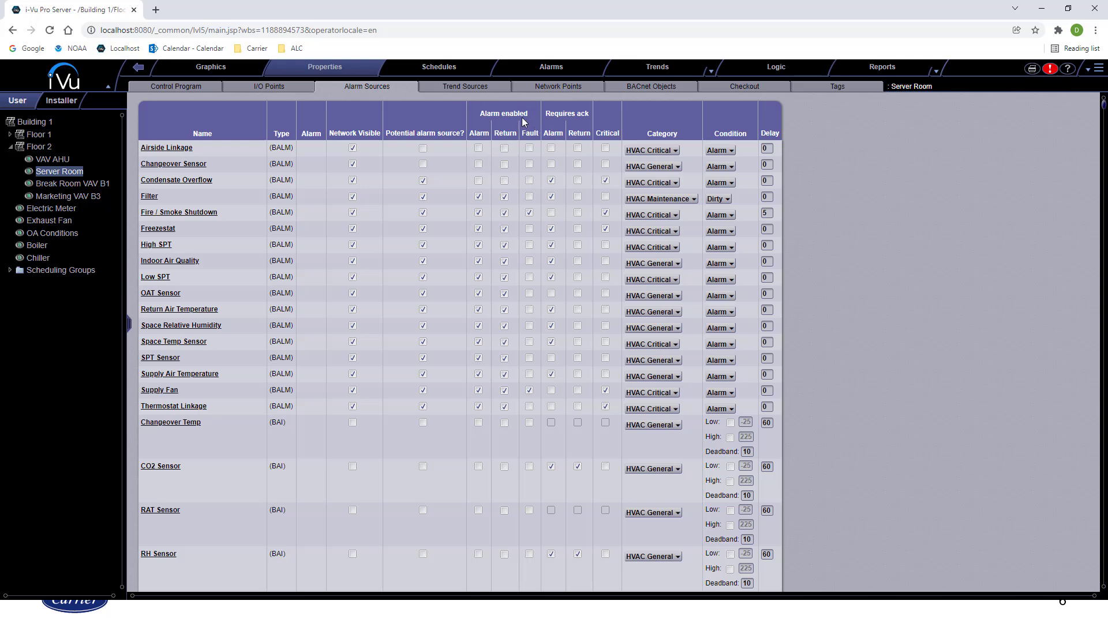
click(478, 181)
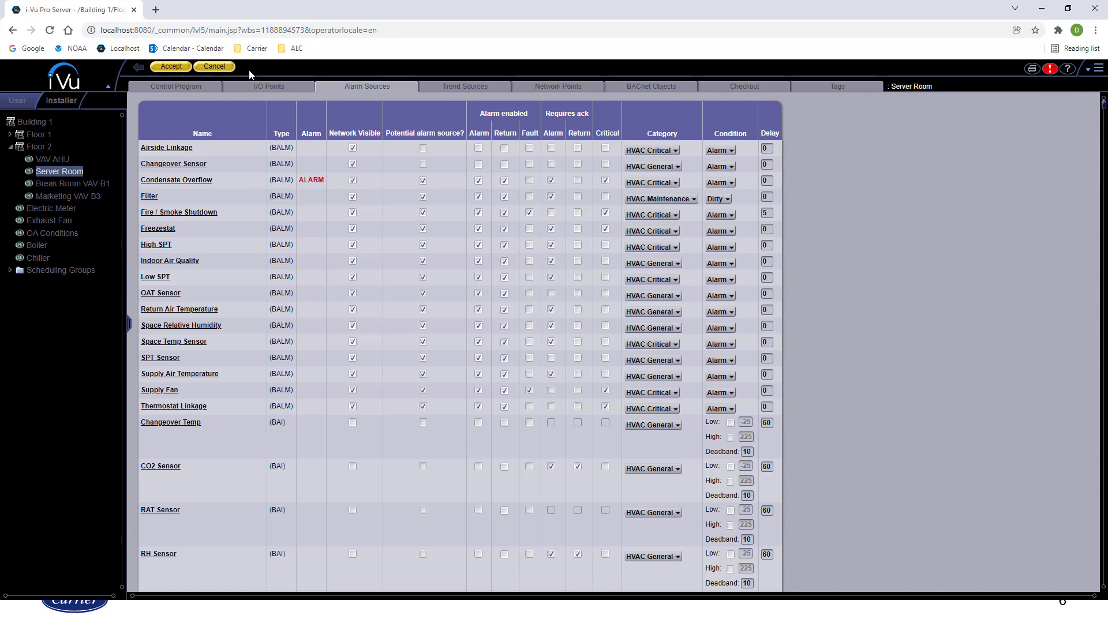
click(170, 68)
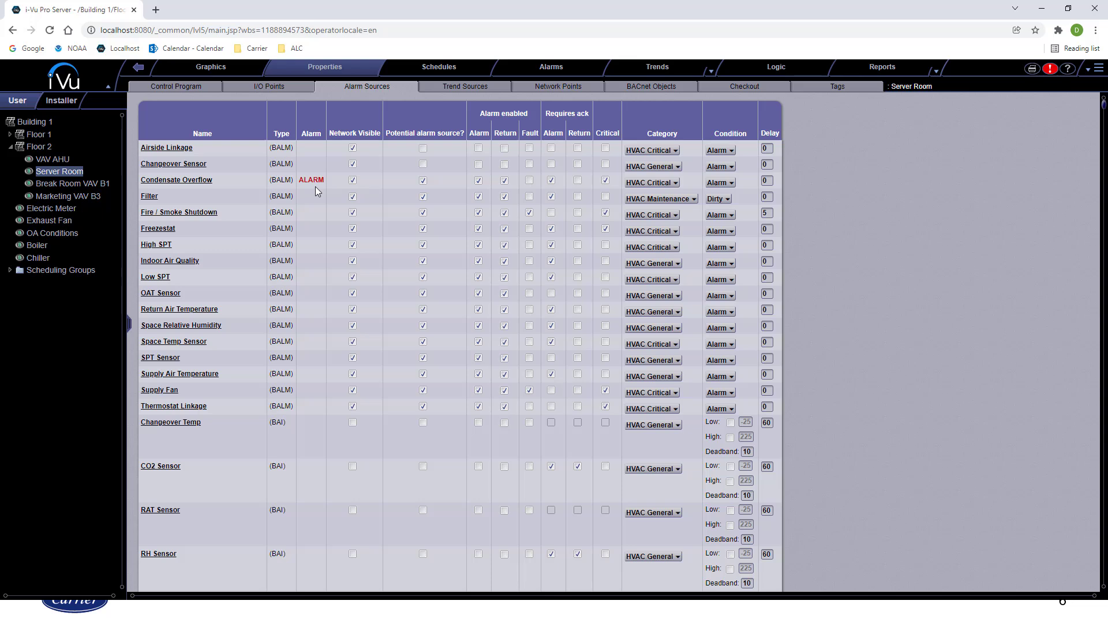
Step: Check the Server Room's equipment graphic and alarm list for the condensate overflow condition
click(220, 68)
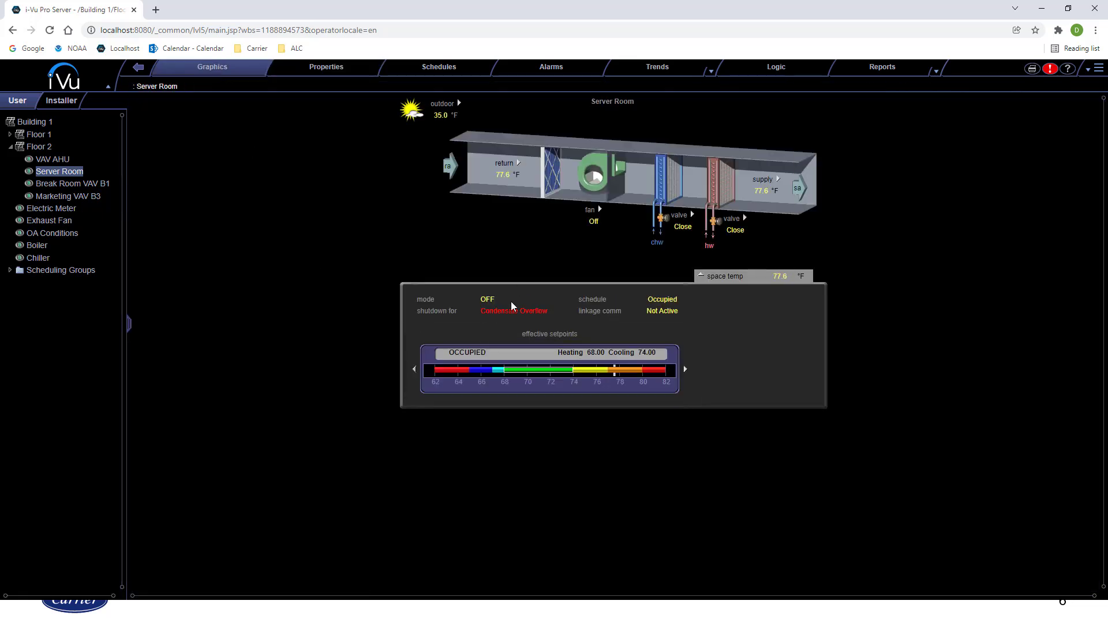
click(552, 68)
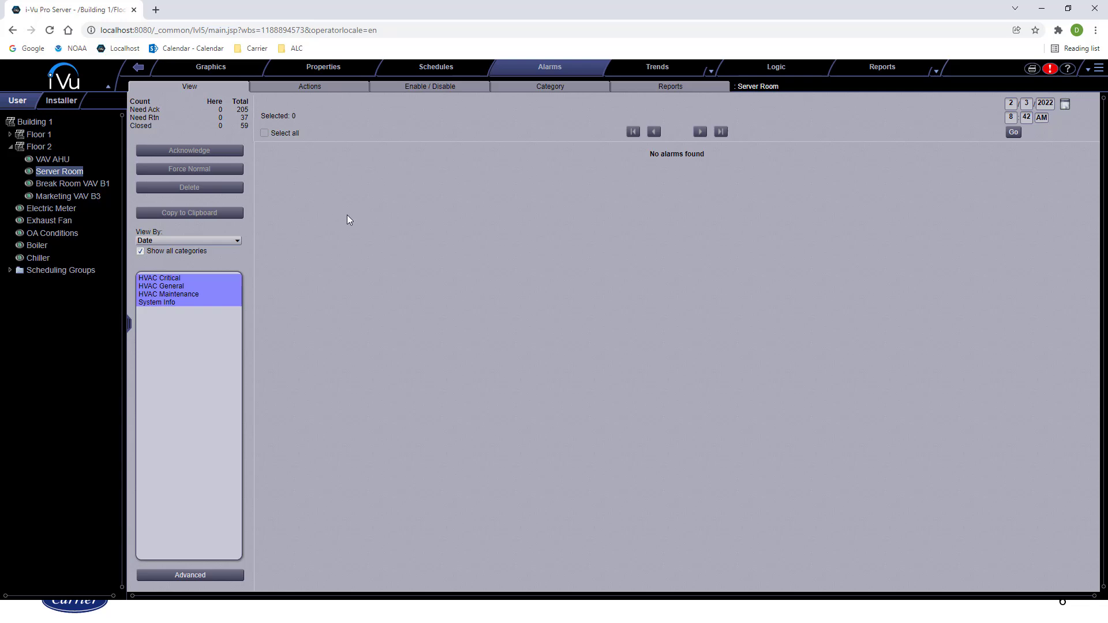
Step: Unlock the Overflow Contact in the Server Room's I/O points and accept the change
click(334, 68)
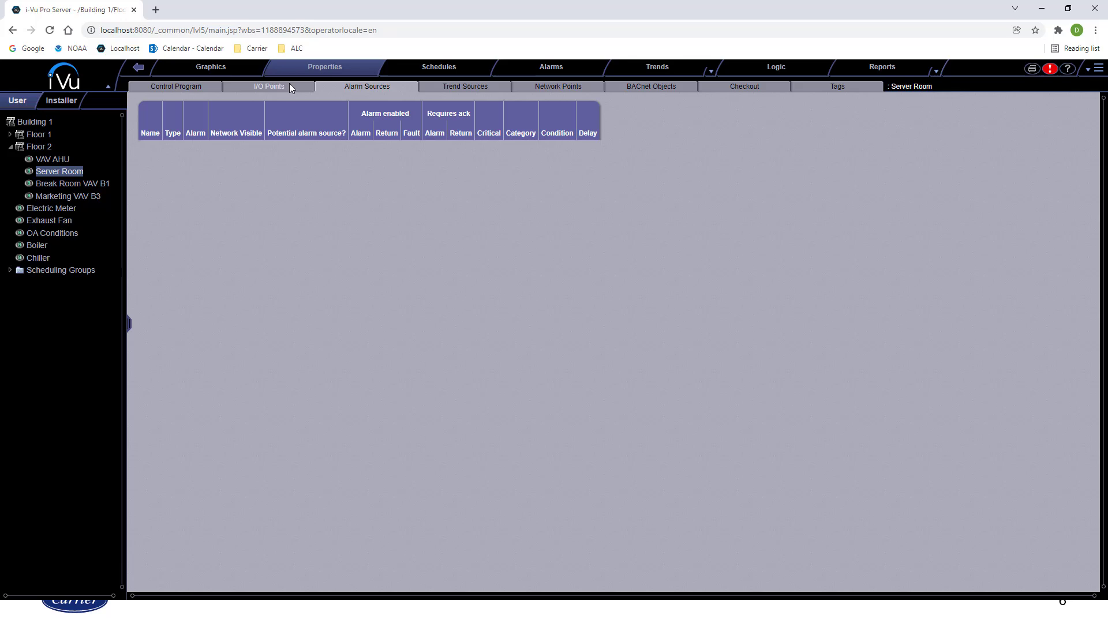
click(289, 83)
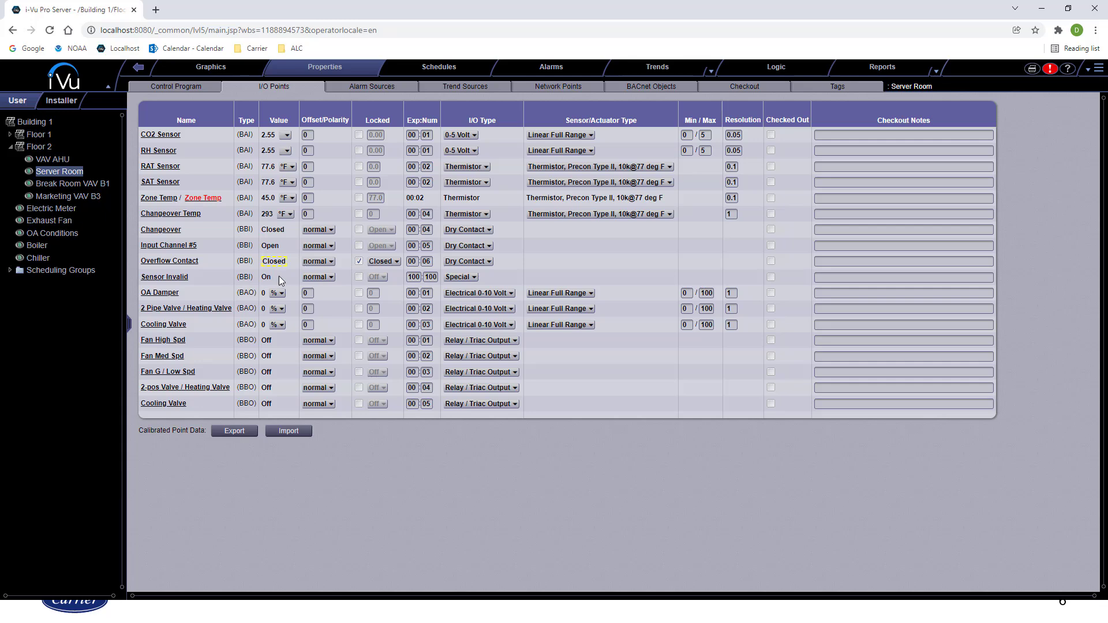
click(360, 261)
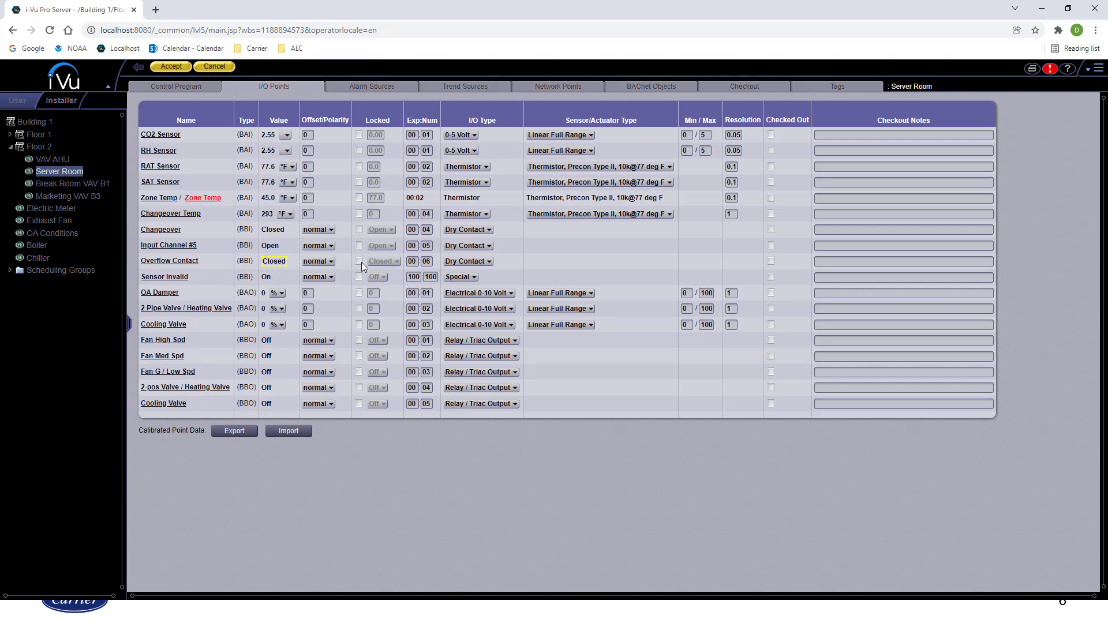
click(175, 67)
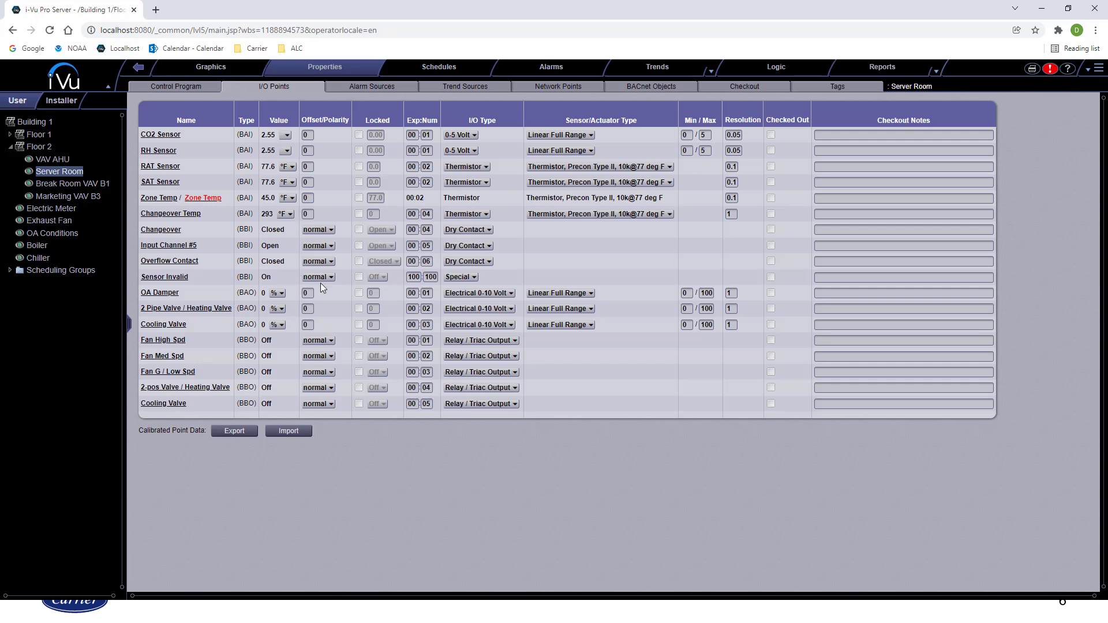
Step: Lock the Overflow Contact at Closed, accept it, and check the Server Room's graphic and alarm list
click(359, 262)
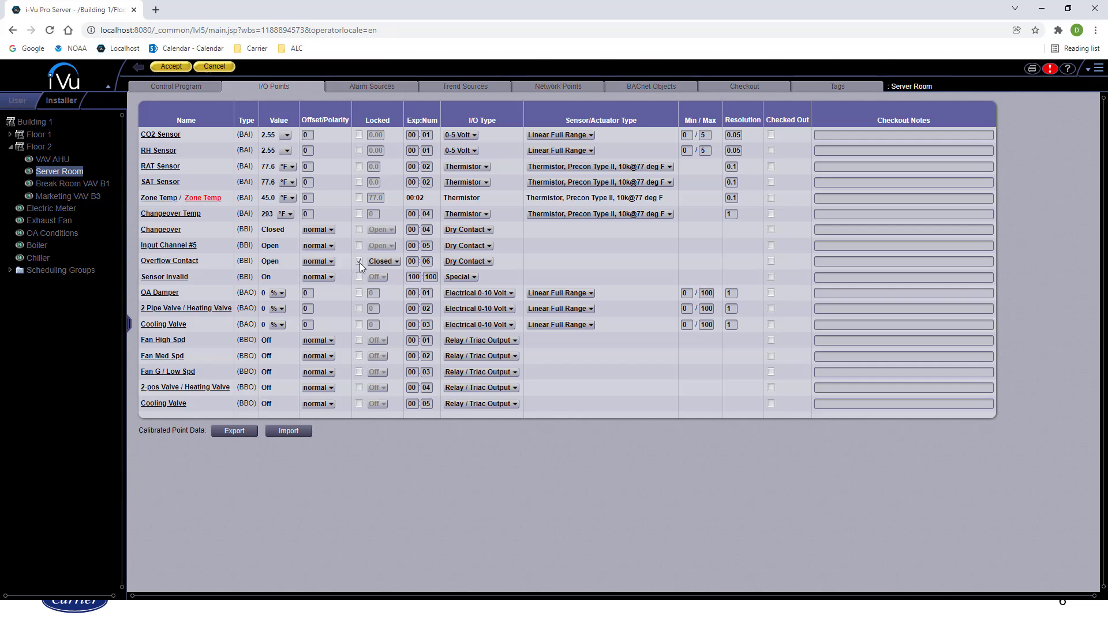
click(172, 66)
click(199, 66)
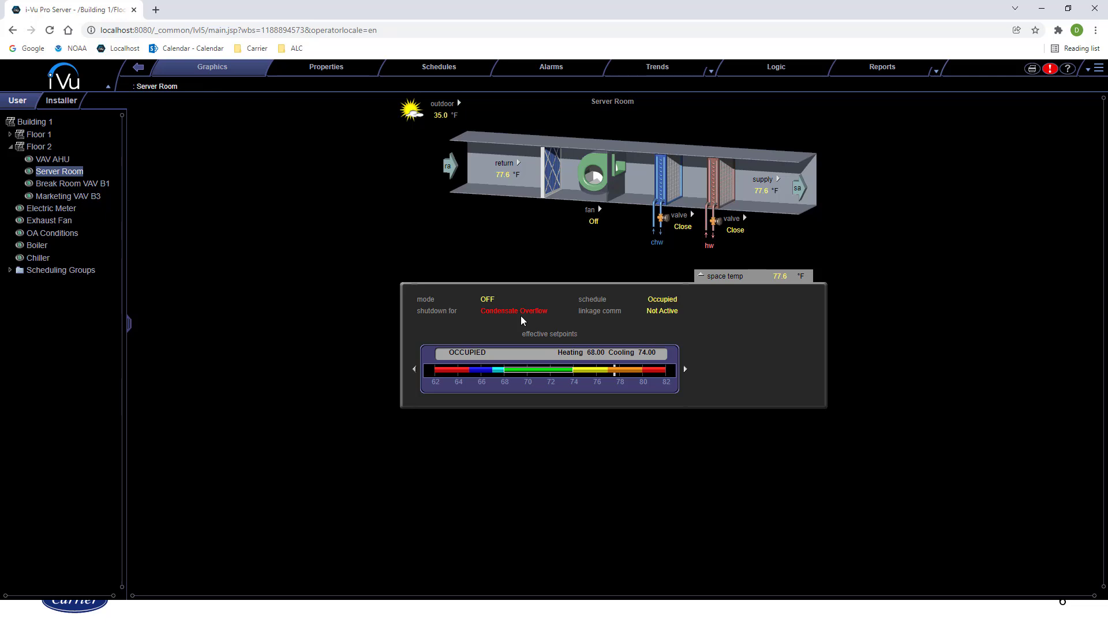
click(553, 67)
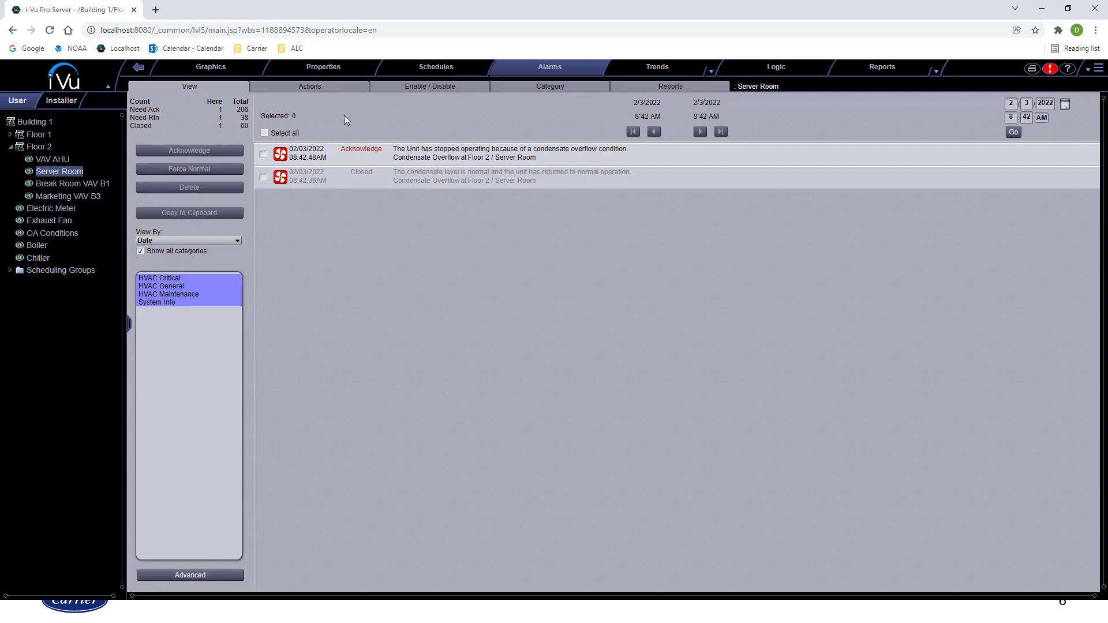
Step: For the Server Room's alarm actions, select category HVAC Critical and sources Condensate Overflow, Fire / Smoke Shutdown, High SPT, Low SPT, Space Temp Sensor and Supply Fan
click(322, 88)
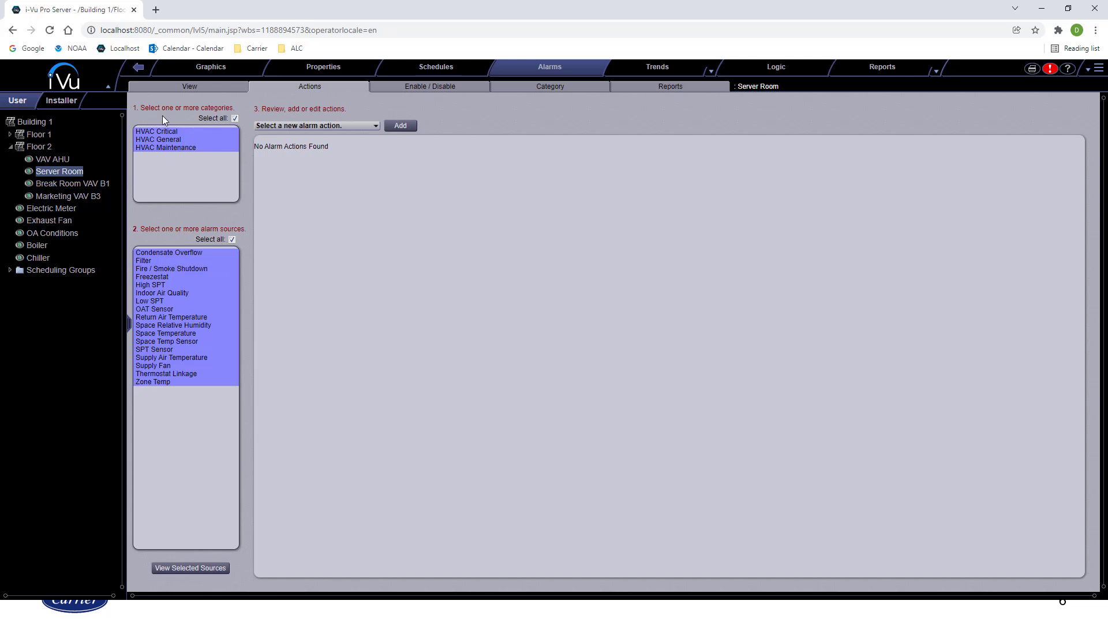
click(235, 119)
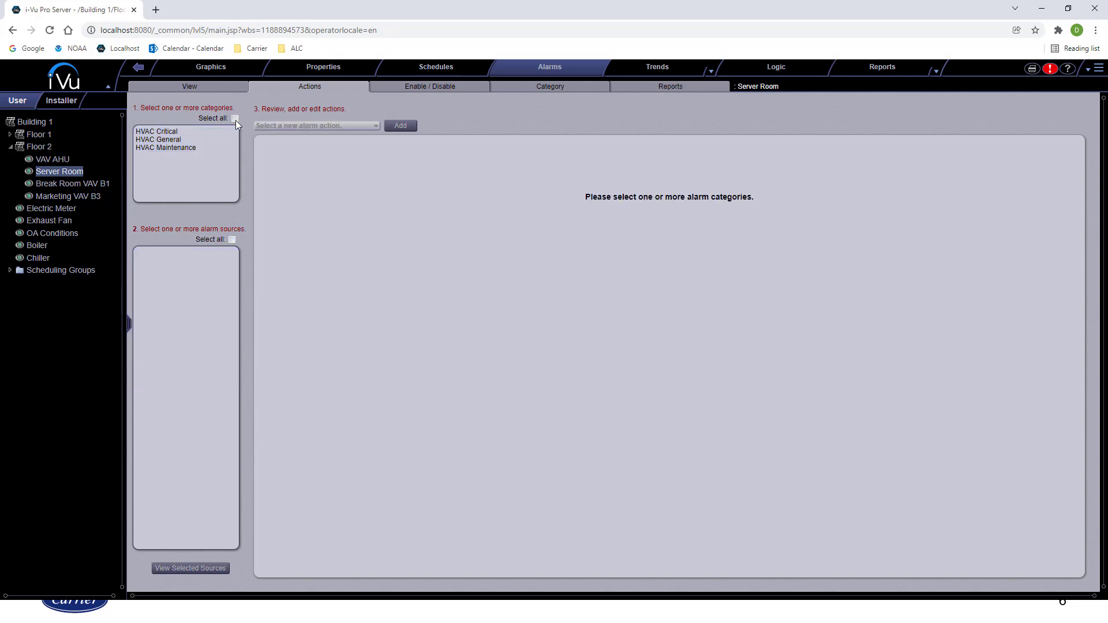
click(171, 132)
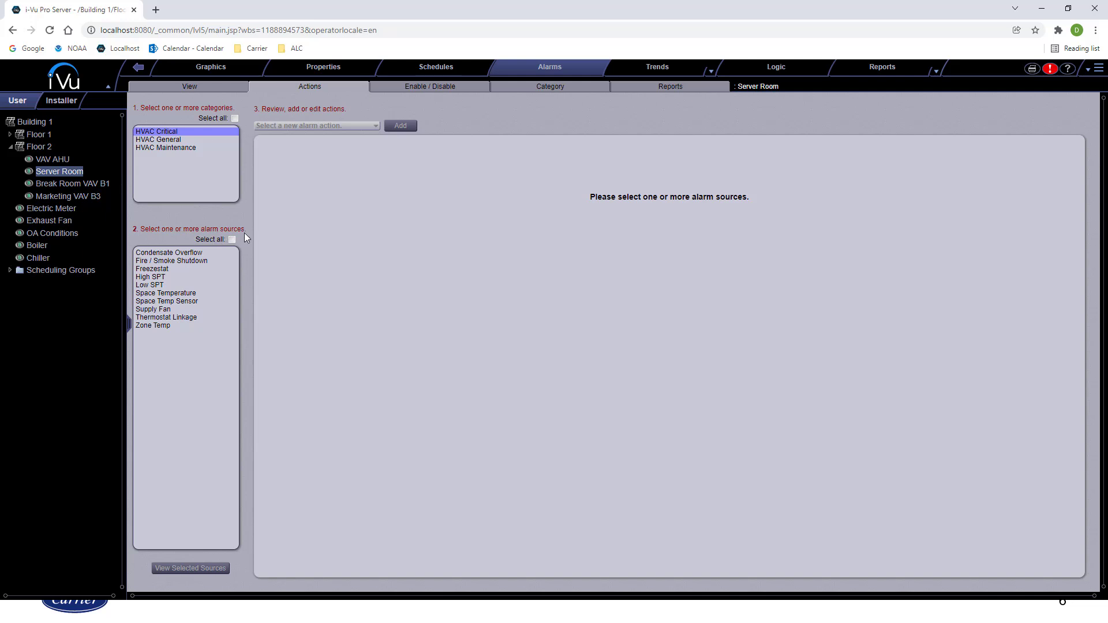
click(197, 254)
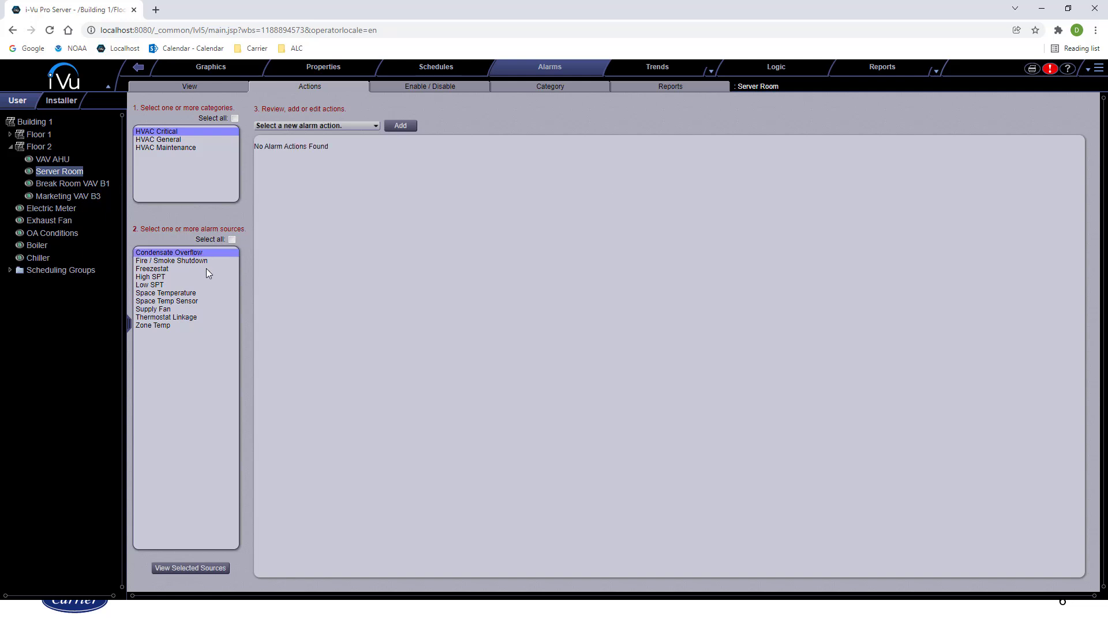
click(160, 278)
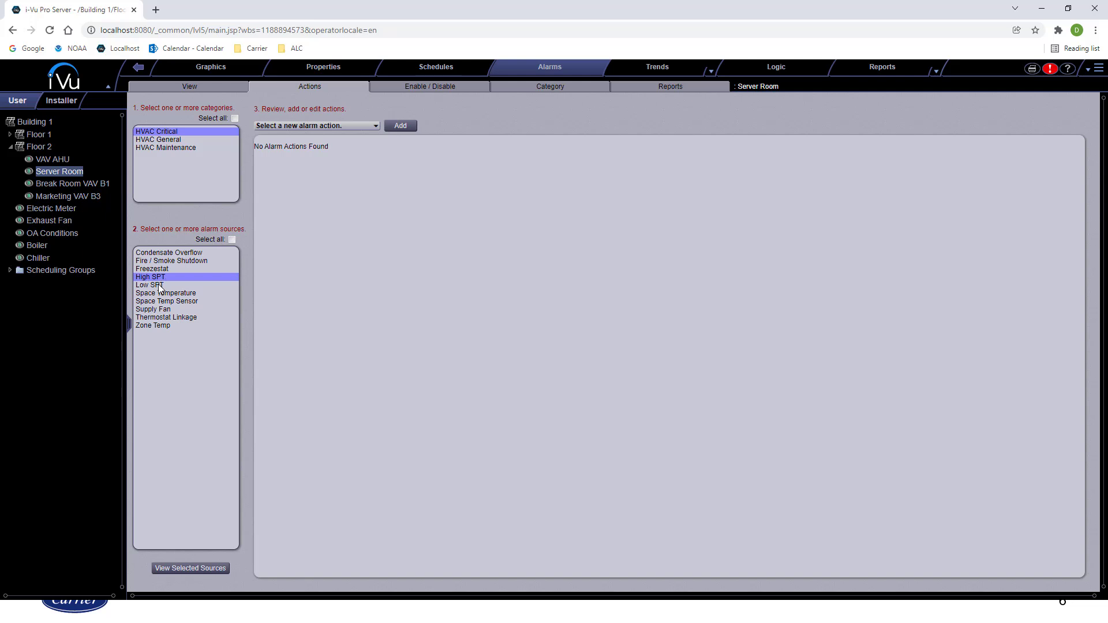
click(160, 286)
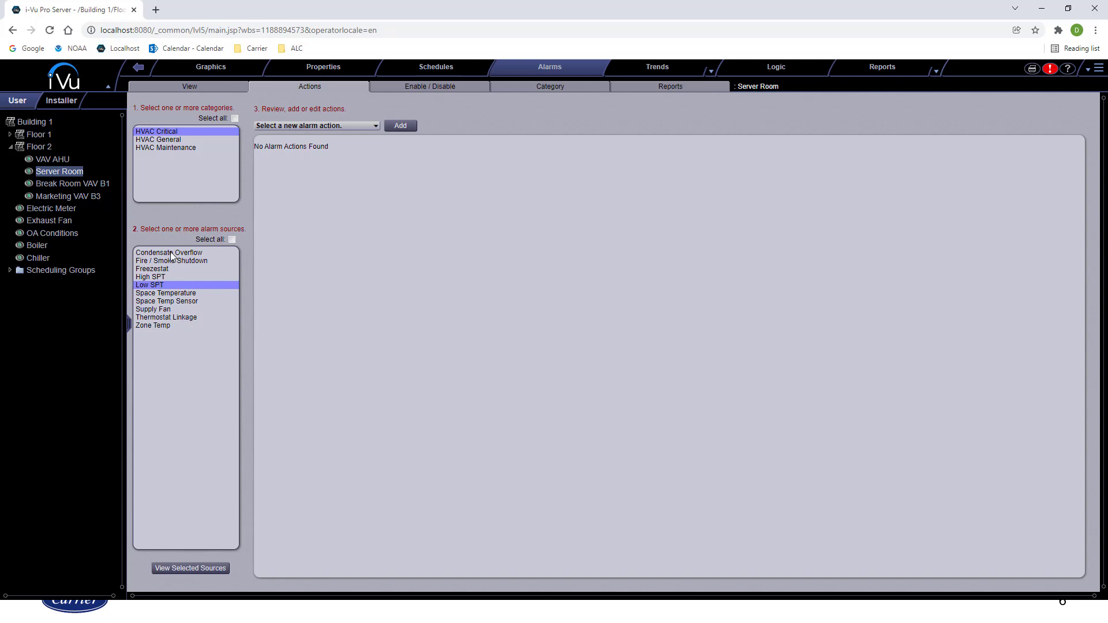
ctrl+click(172, 254)
ctrl+click(159, 278)
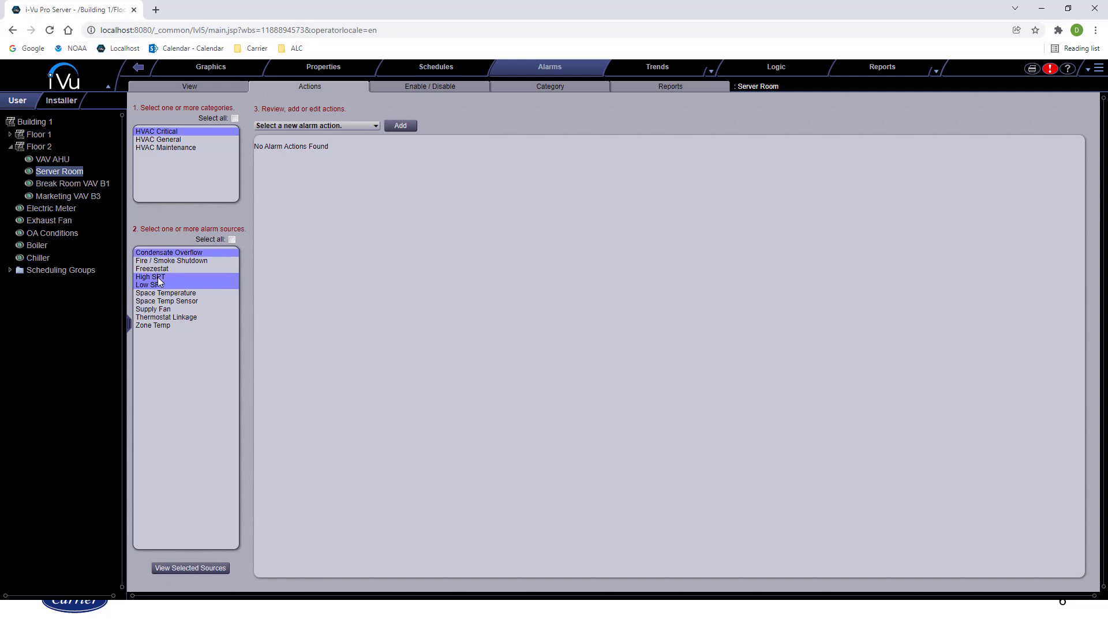
ctrl+click(185, 262)
ctrl+click(185, 301)
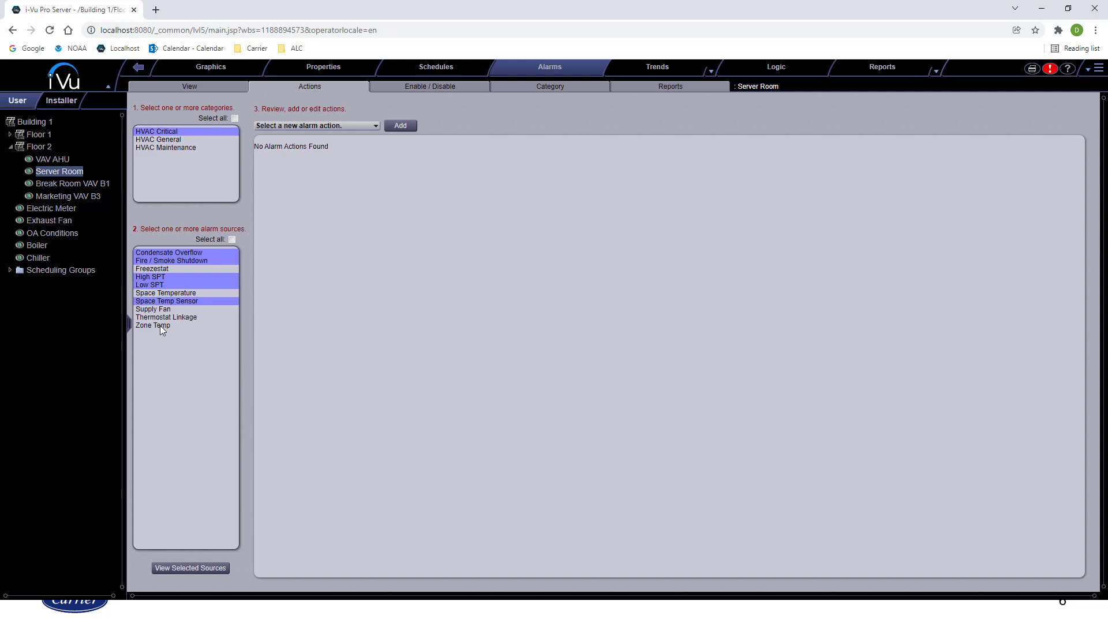
ctrl+click(162, 309)
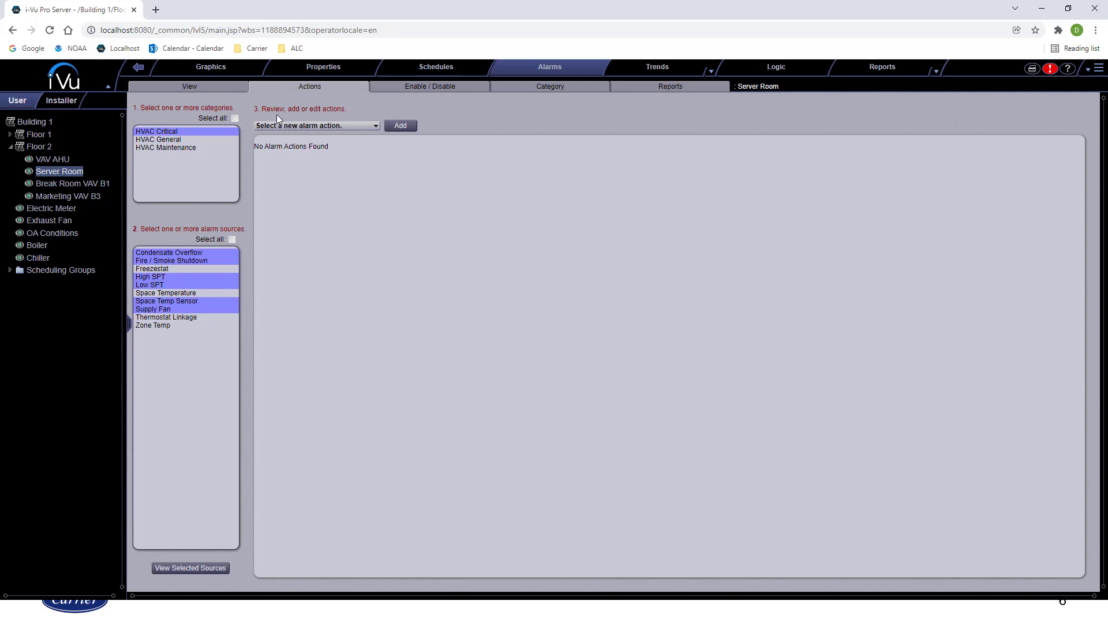
Step: Look through the available alarm actions and the help topic on setting up alarm actions, and close the help
click(337, 126)
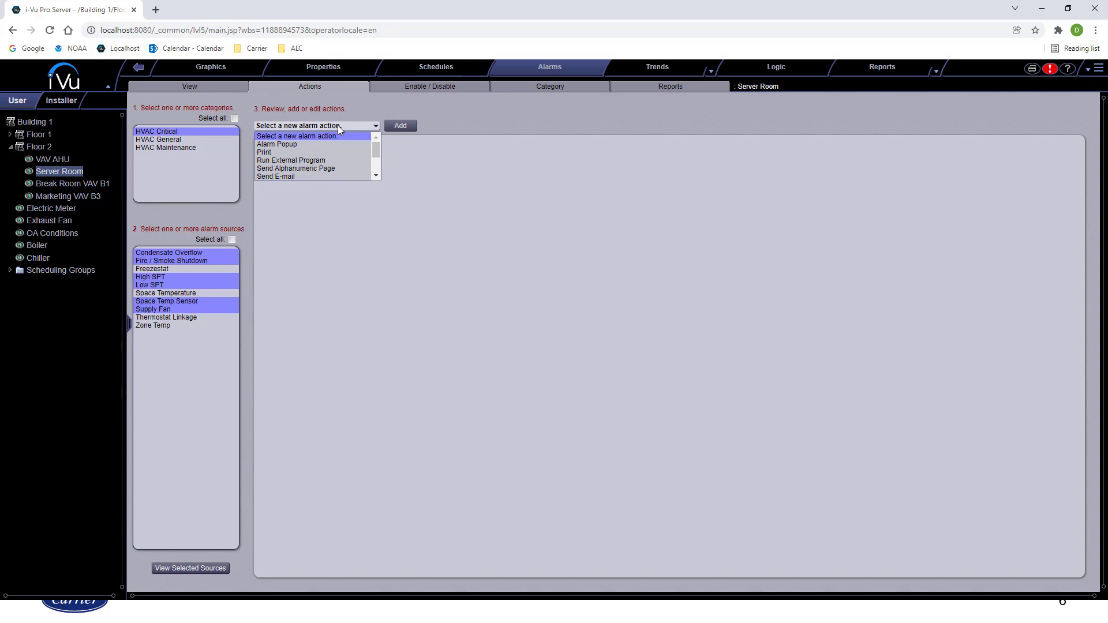
mouse_move(379, 144)
mouse_down()
mouse_move(377, 164)
mouse_move(379, 140)
mouse_up()
key(Down)
key(Down)
key(Down)
key(Down)
key(Down)
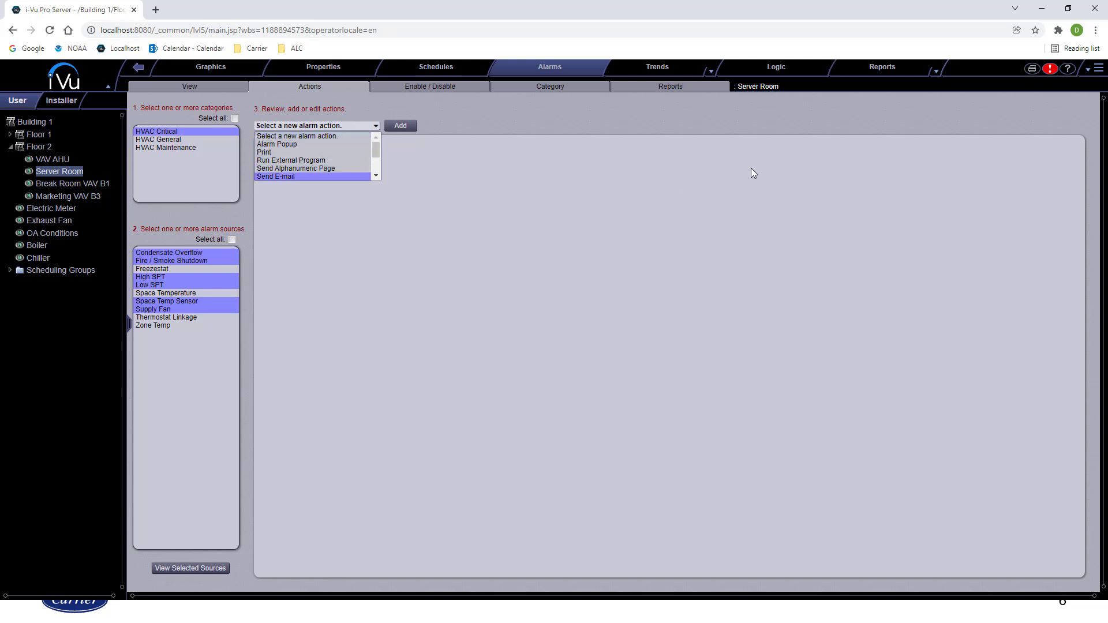
click(1068, 69)
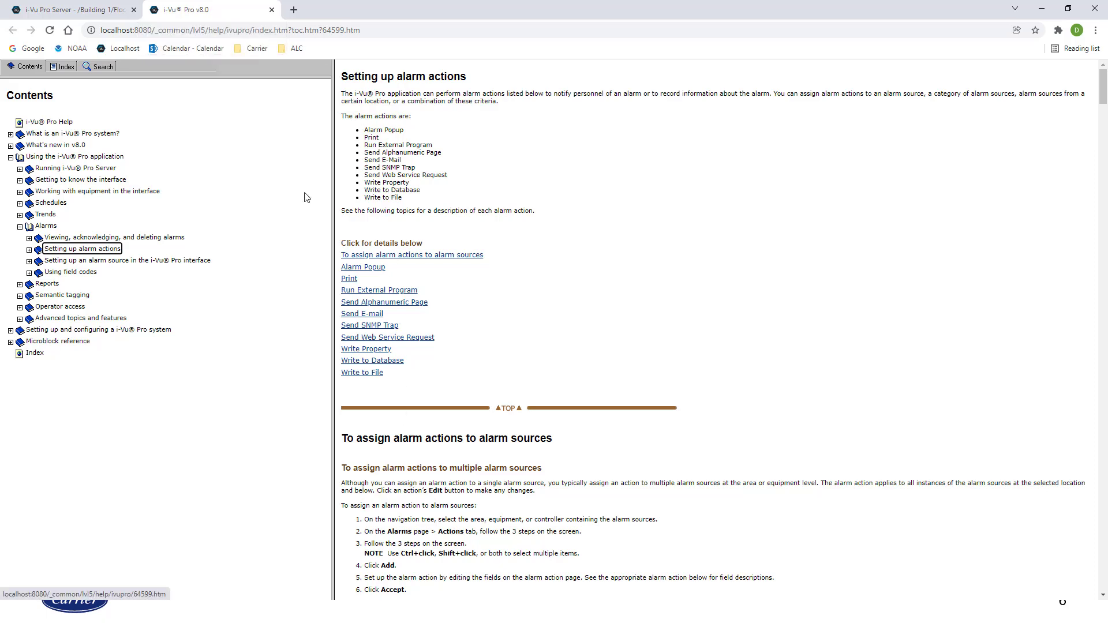
click(96, 13)
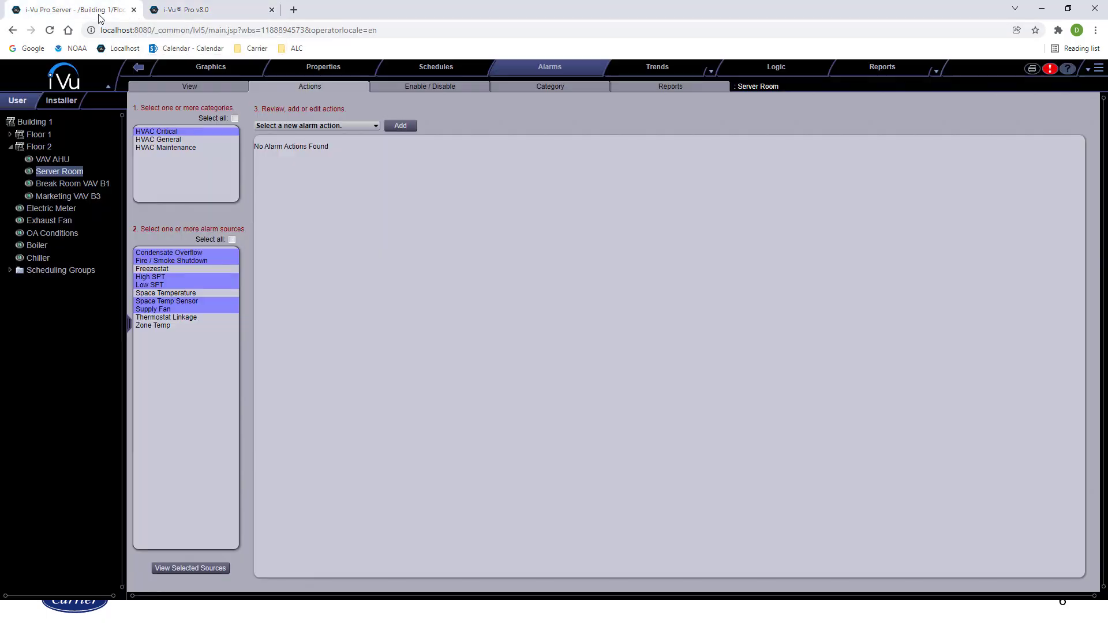
click(272, 9)
Step: Add a Send E-mail action for the selected alarm sources
click(341, 126)
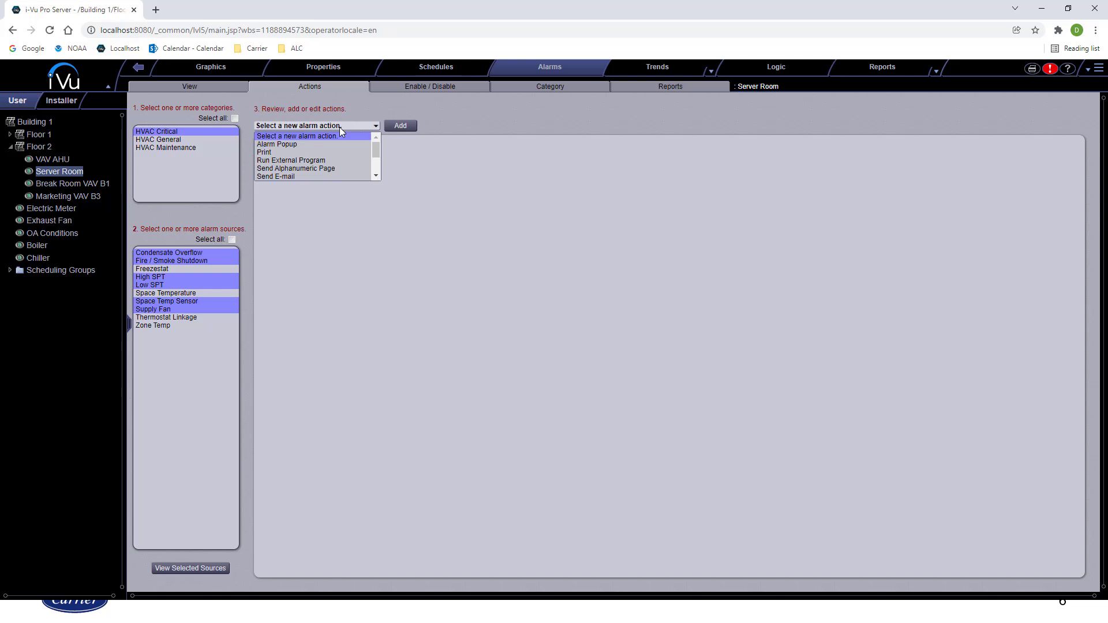
click(309, 176)
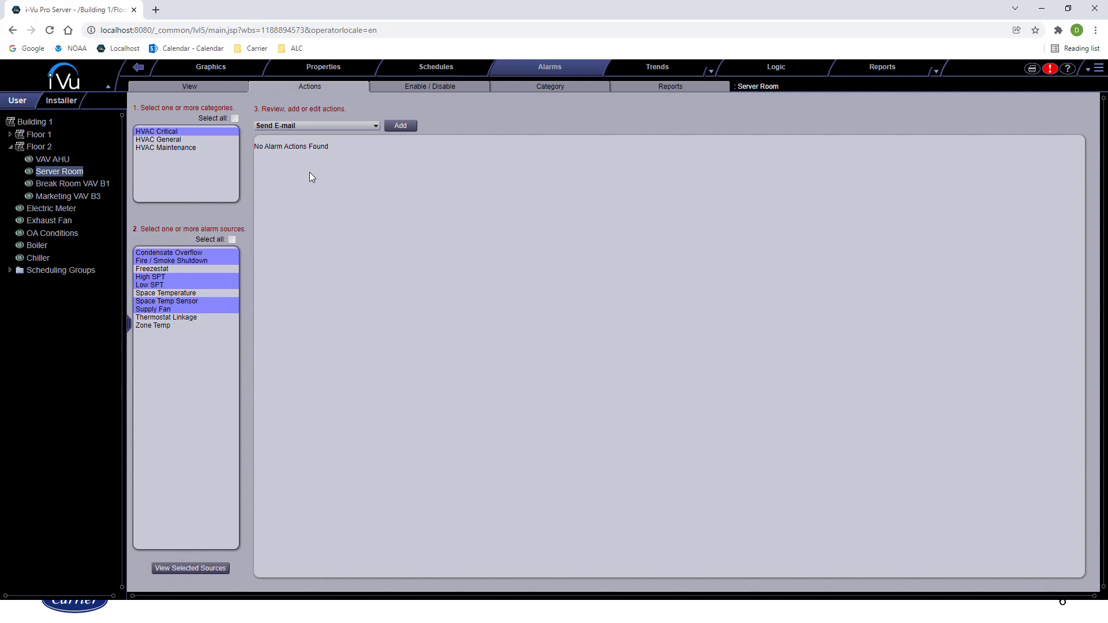
click(404, 126)
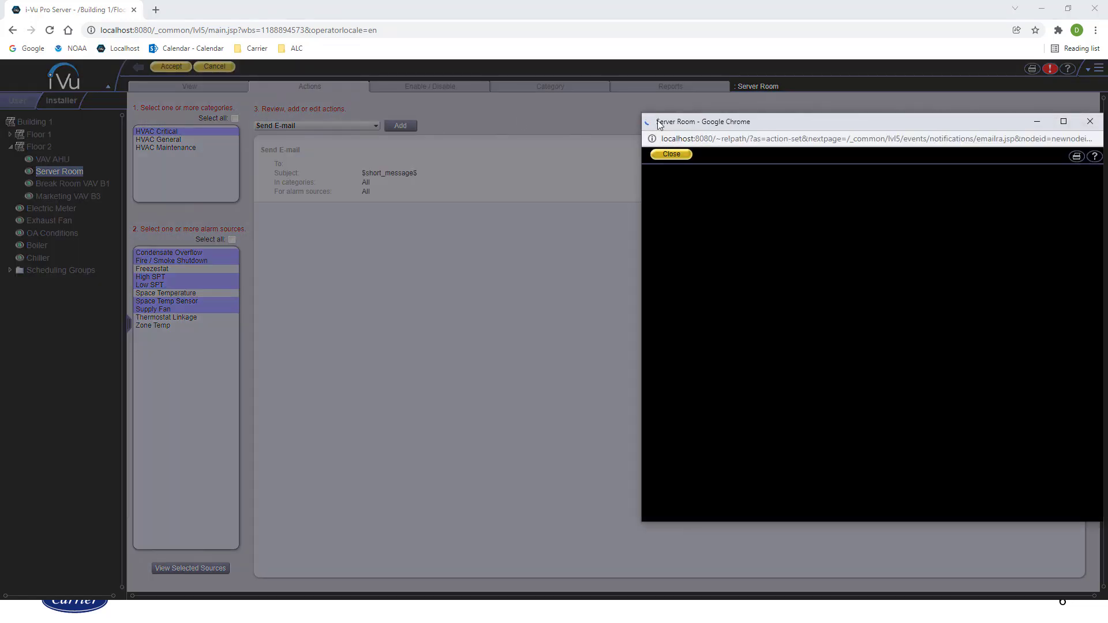
drag(740, 124, 541, 109)
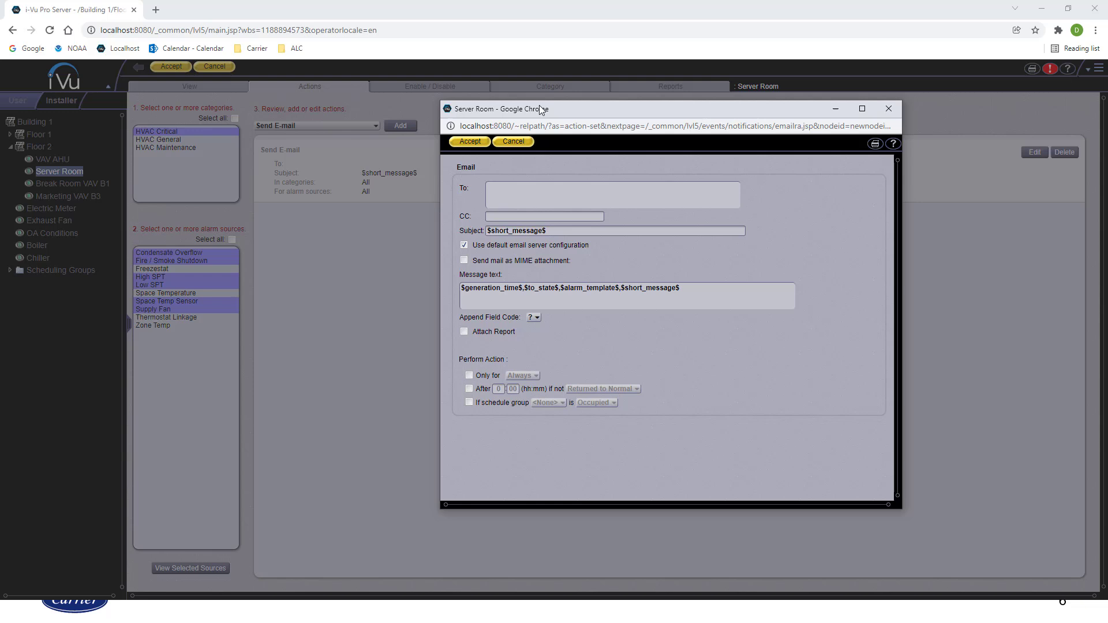
Step: Set the e-mail subject to $equipment$ and inspect the custom mail server options, keeping the default email server configuration
click(527, 191)
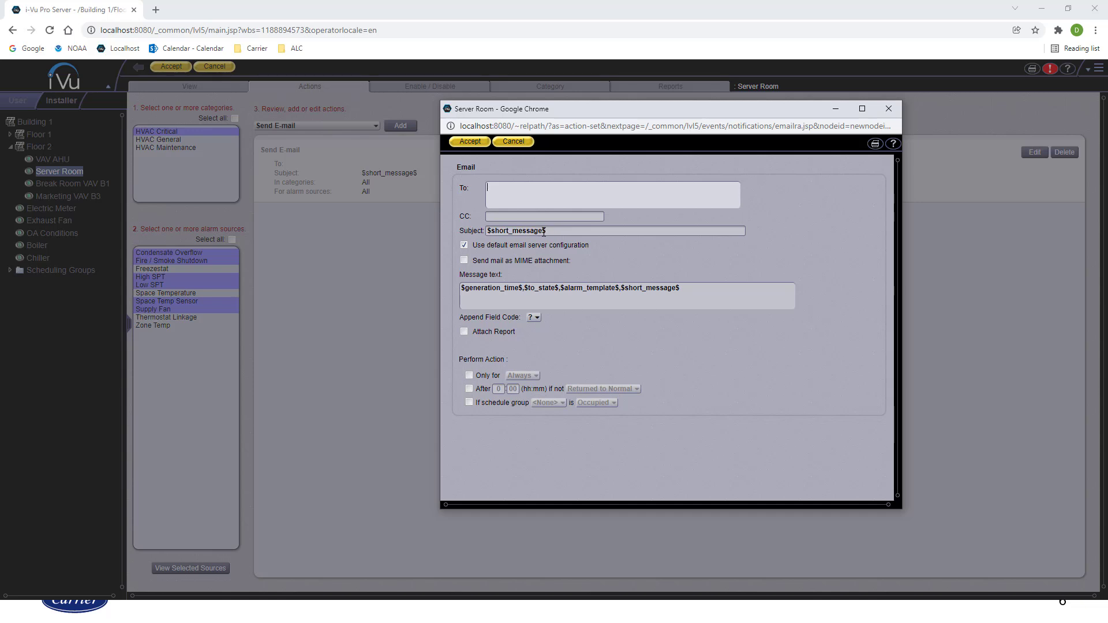
triple_click(543, 232)
drag(543, 232, 490, 232)
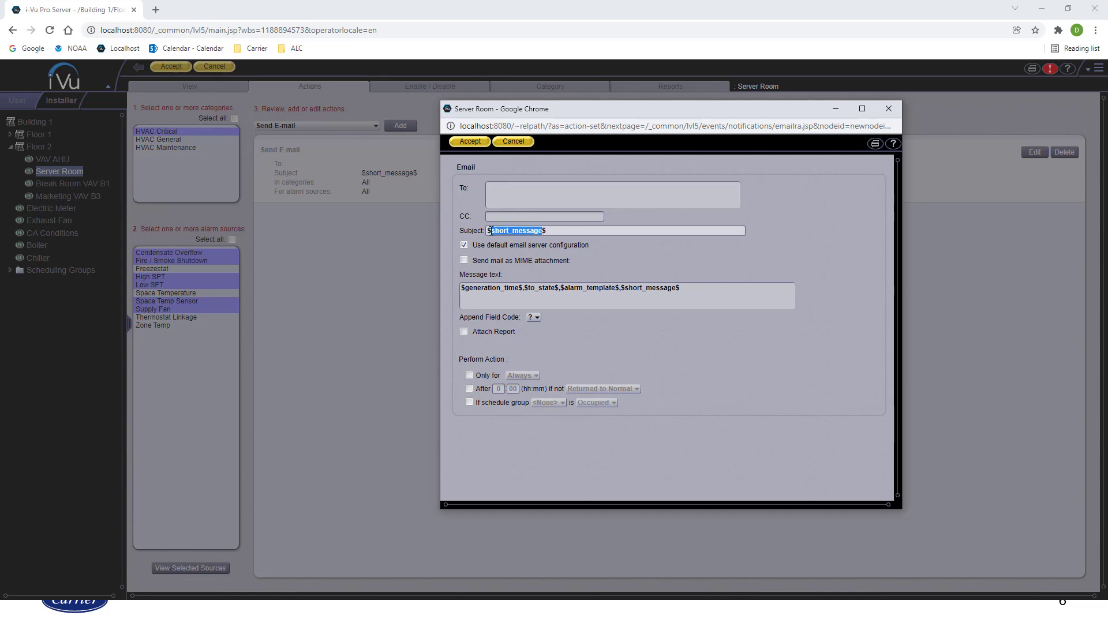
text(equipment$)
click(464, 245)
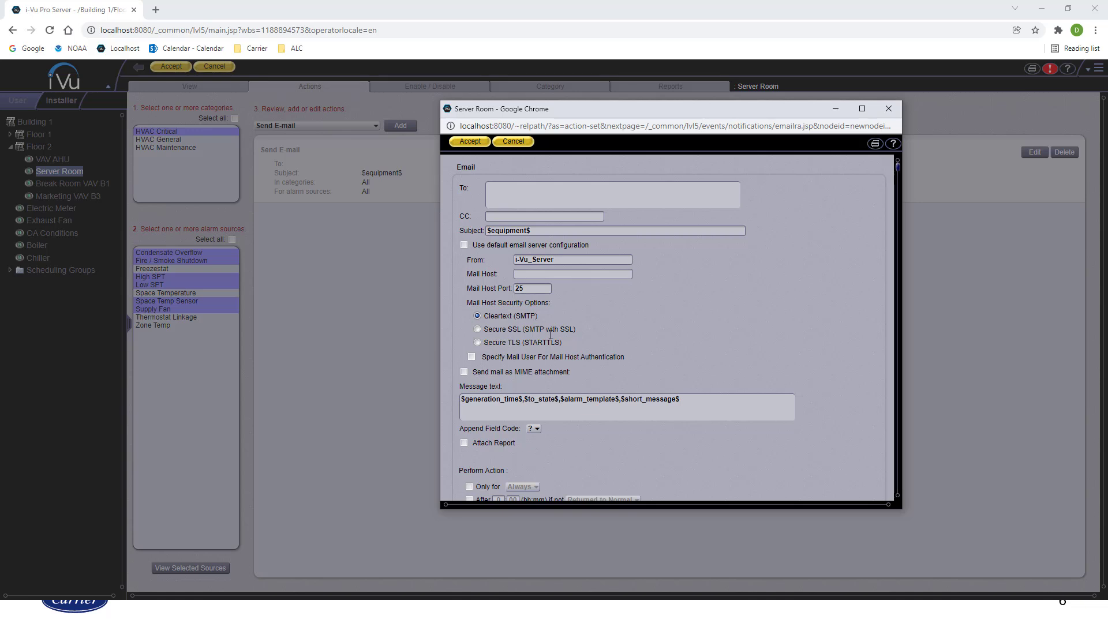
click(464, 245)
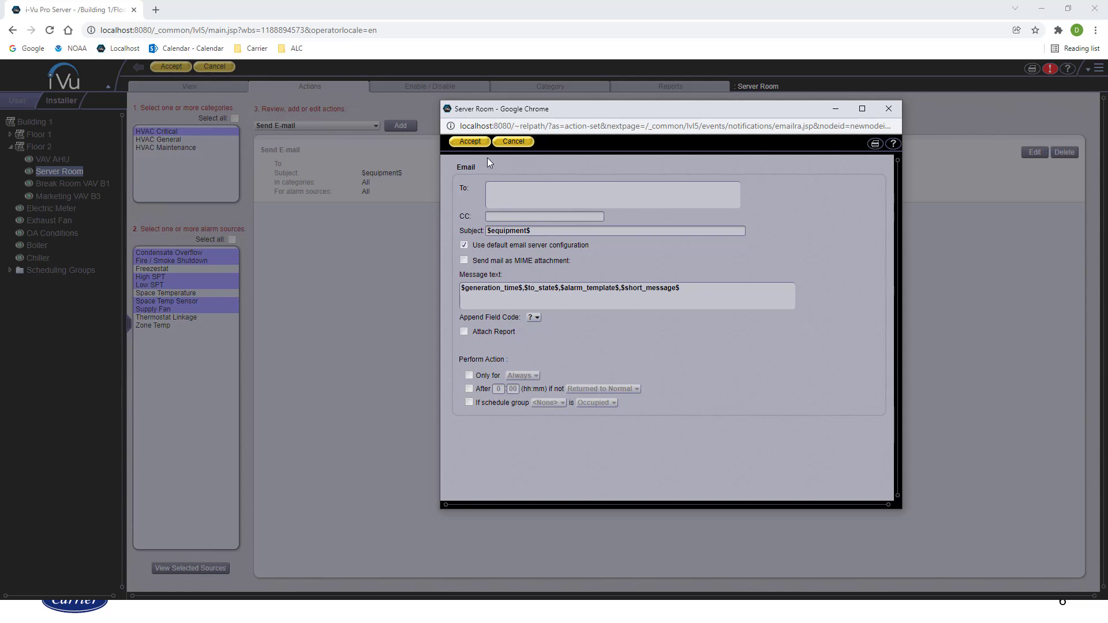
Step: Fill in the recipient's e-mail address and accept the Send E-mail action
click(471, 141)
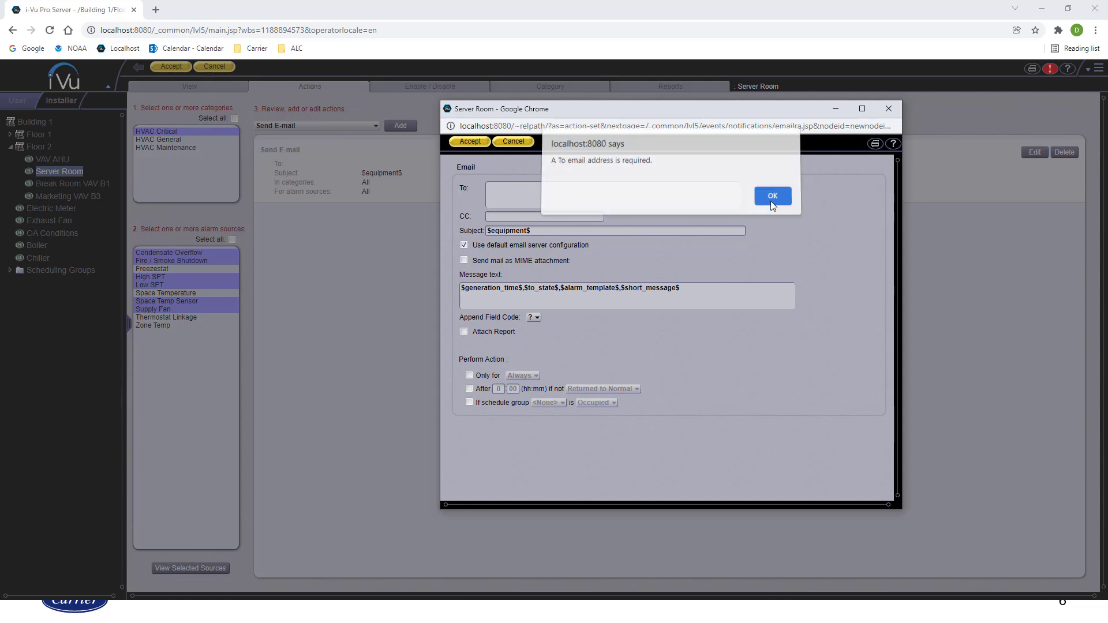
click(773, 196)
click(607, 194)
text(us)
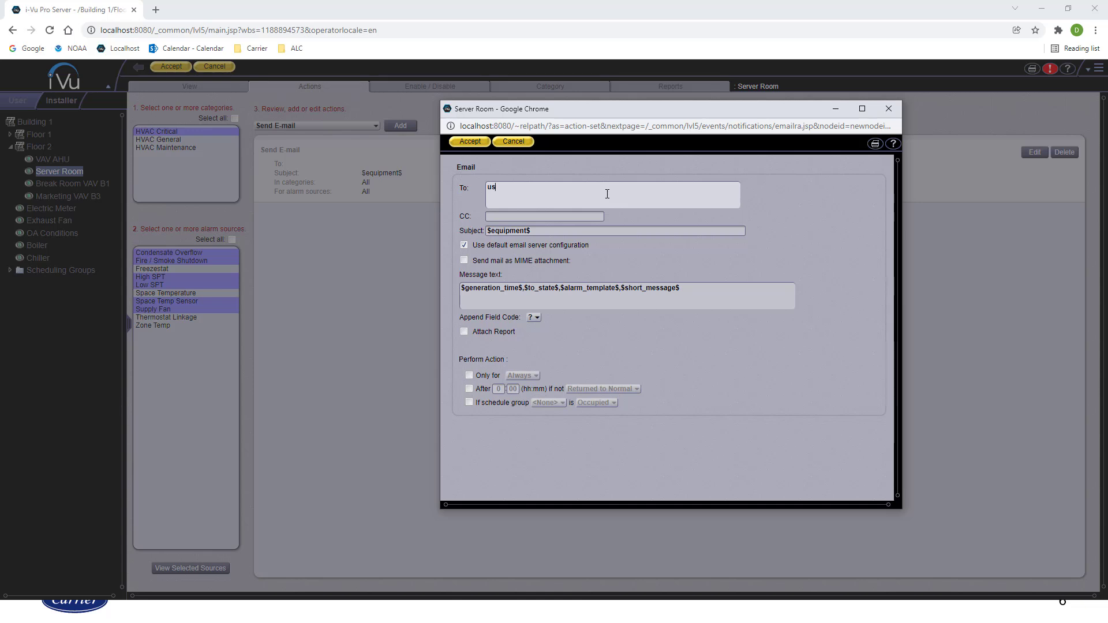
text(er@user.com)
click(471, 141)
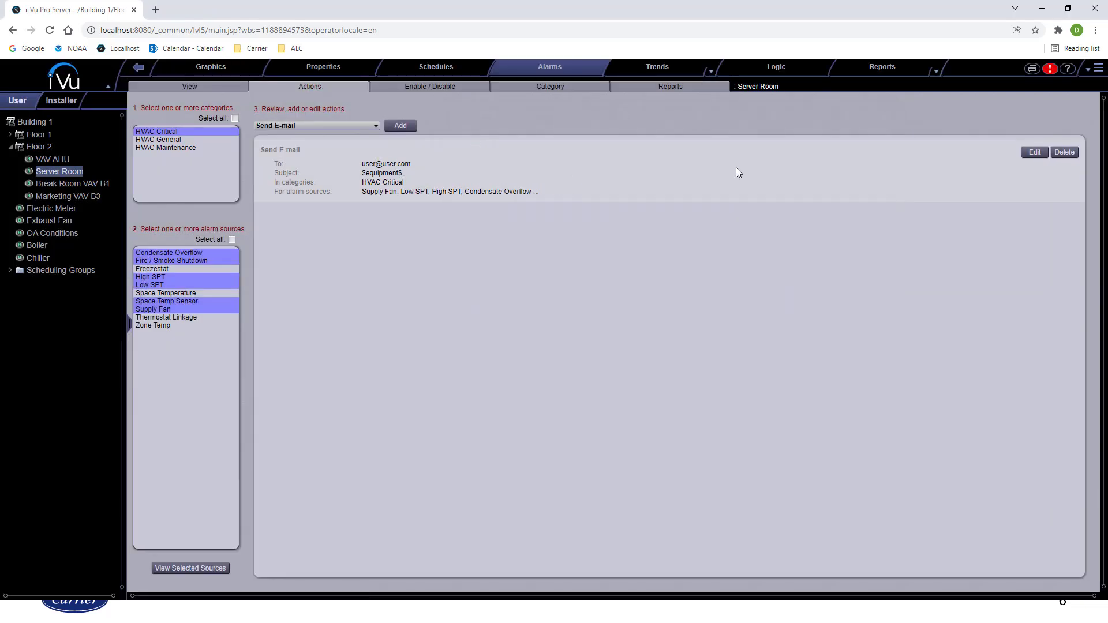
Step: Review the Email Server Configuration in the general system settings and close the system options
click(1093, 71)
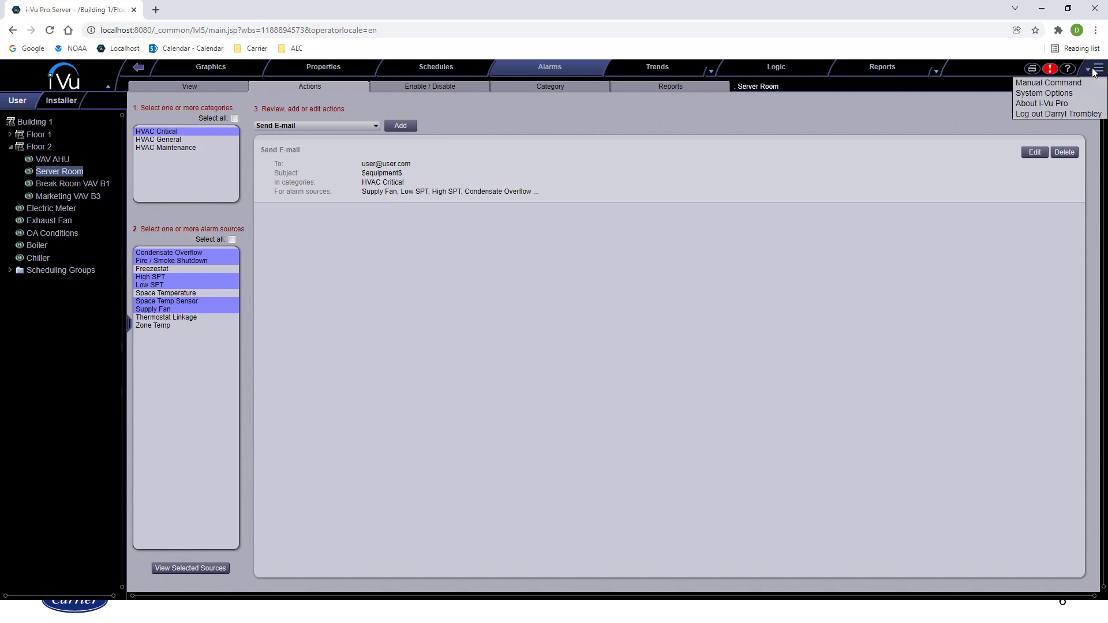
click(1069, 95)
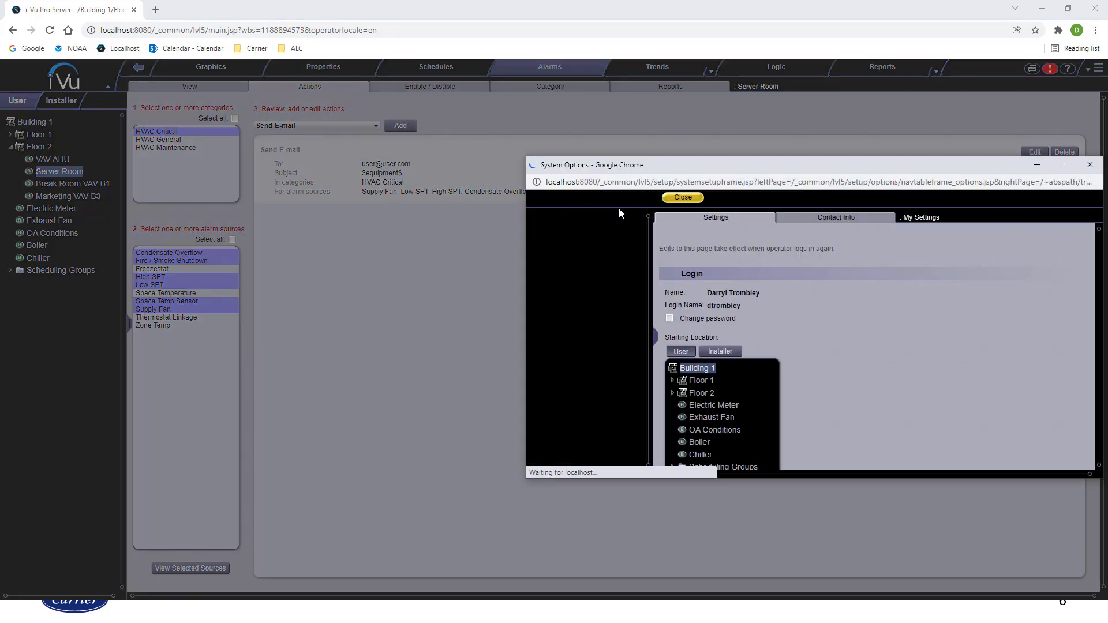
click(580, 248)
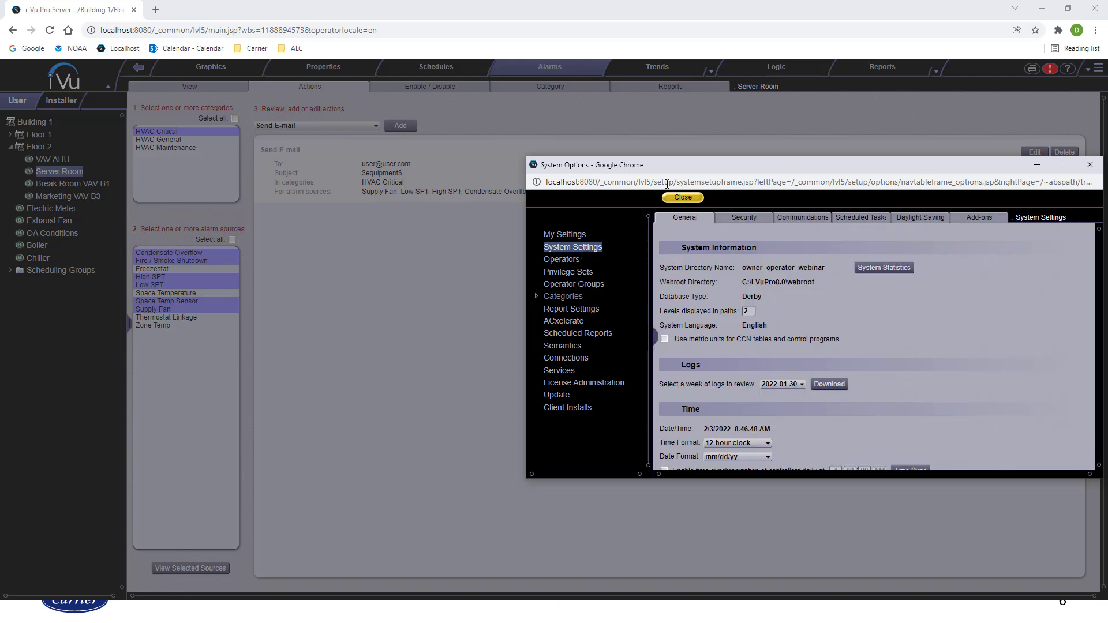
drag(670, 168, 478, 124)
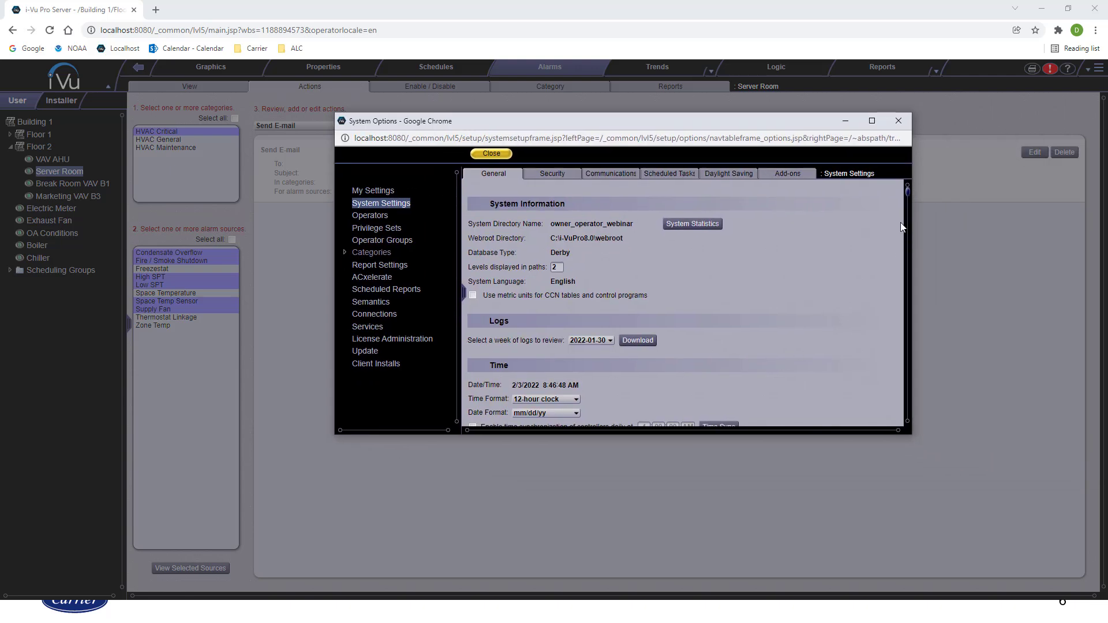
drag(909, 187, 920, 428)
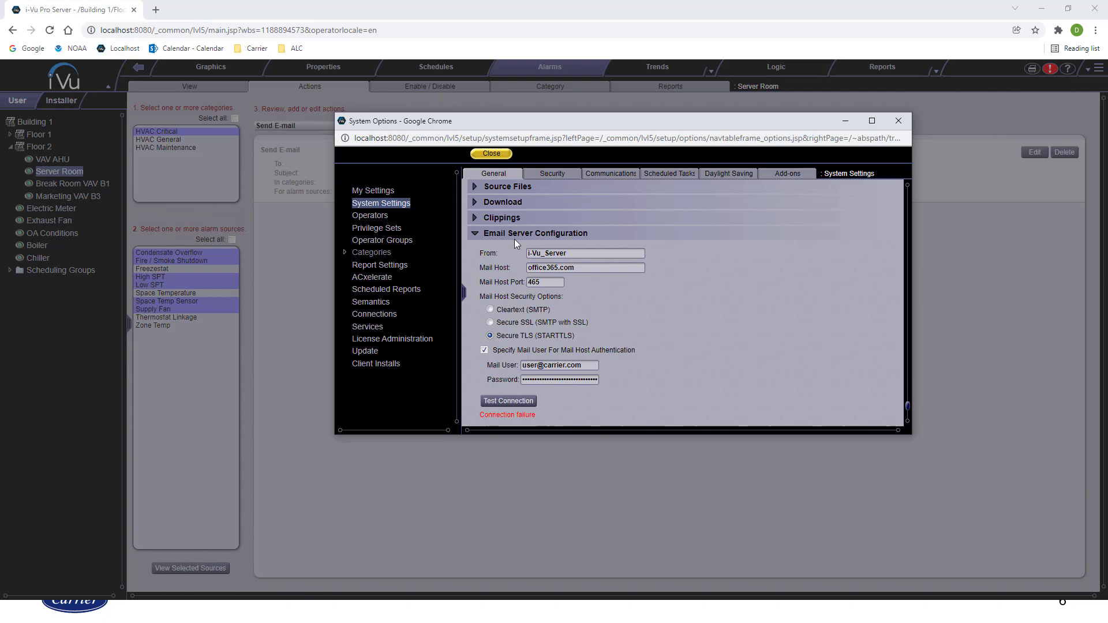
click(492, 153)
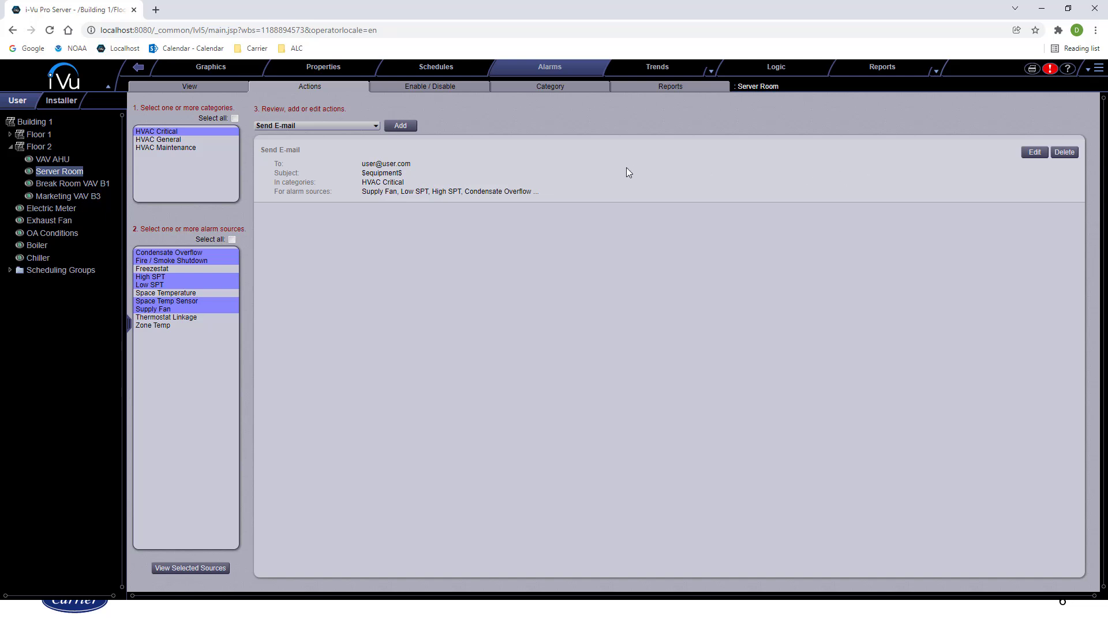
Step: Add an Alarm Popup action for the selected HVAC Critical alarm sources
click(375, 127)
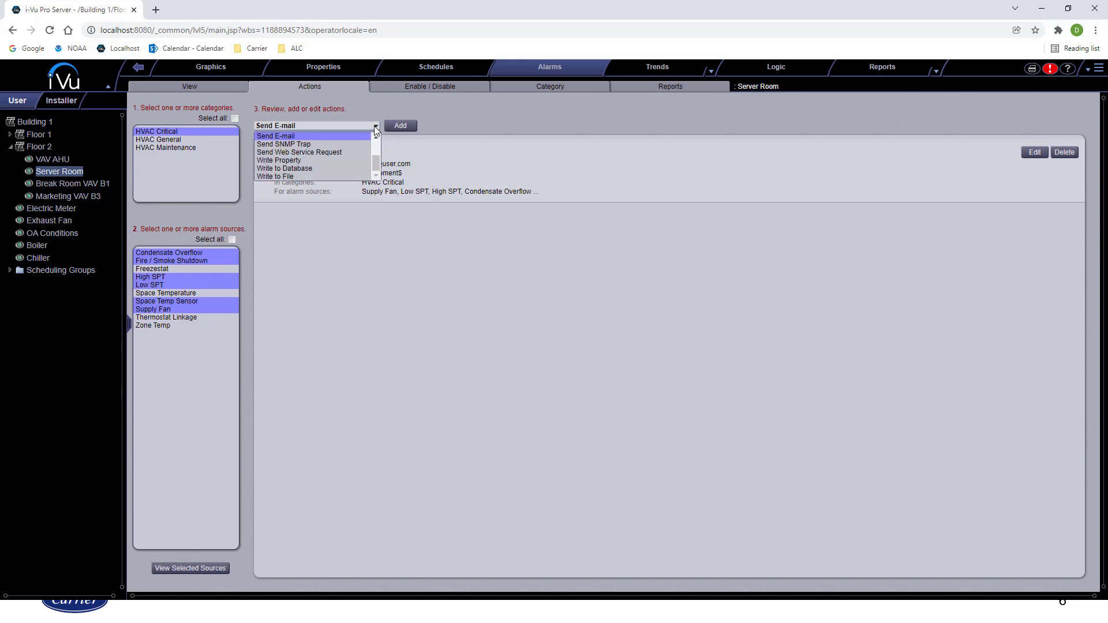
drag(376, 167, 377, 154)
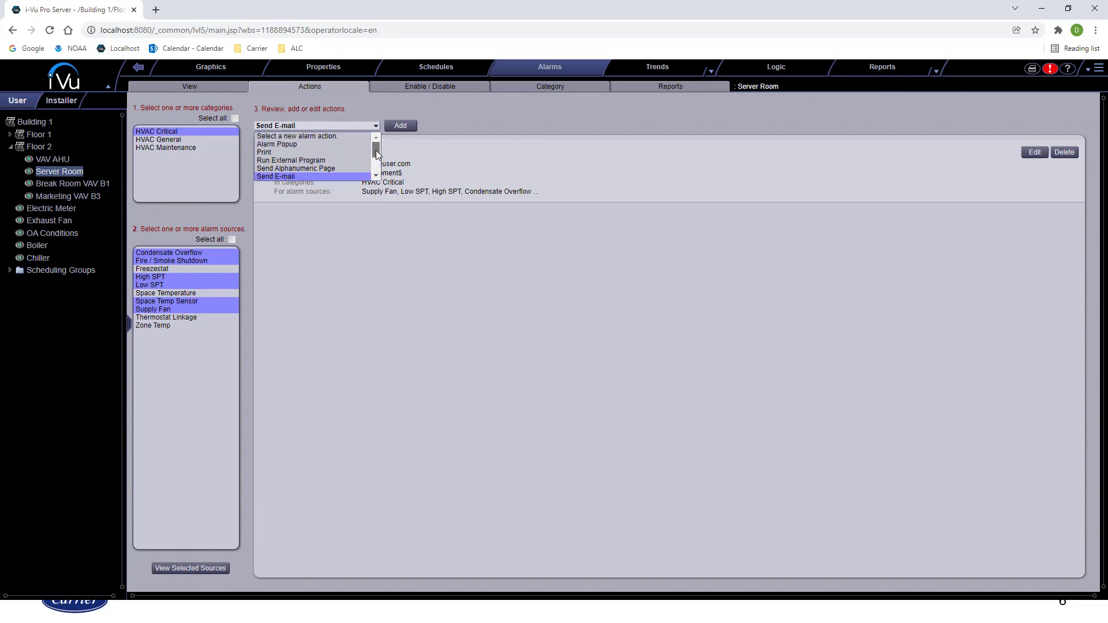
click(324, 143)
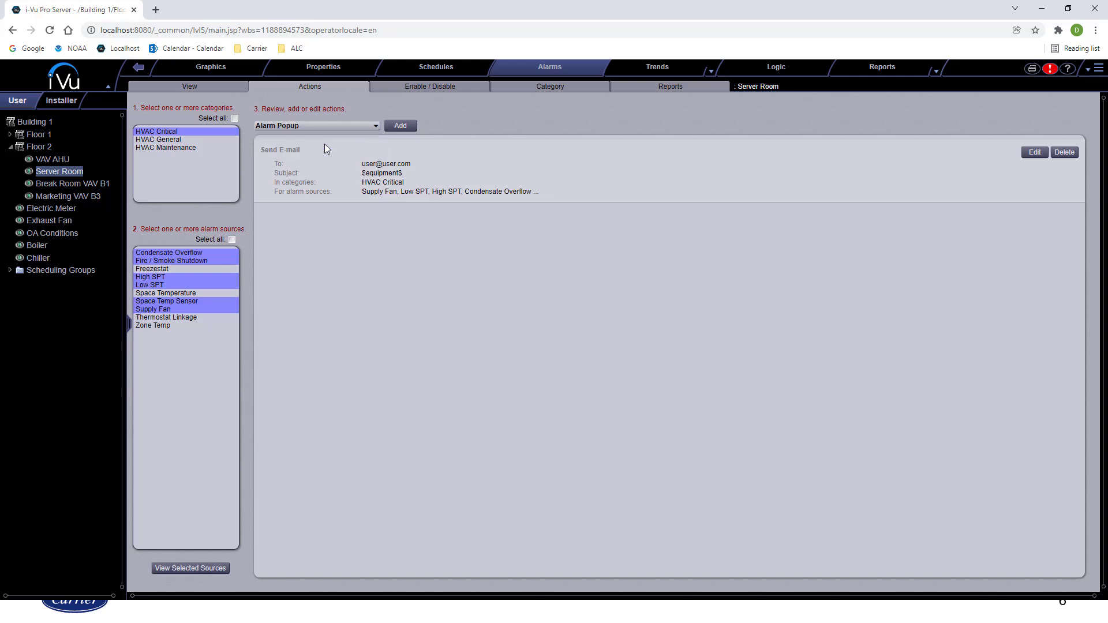
click(403, 128)
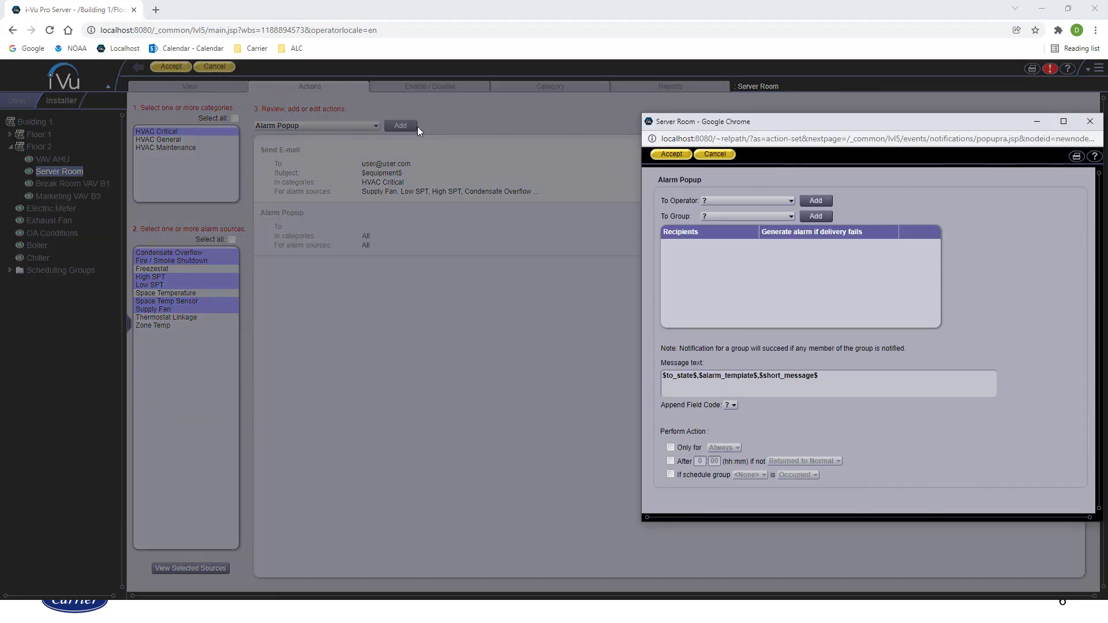
Step: Add the second listed operator as the popup recipient and enable generating an alarm if delivery fails
click(768, 202)
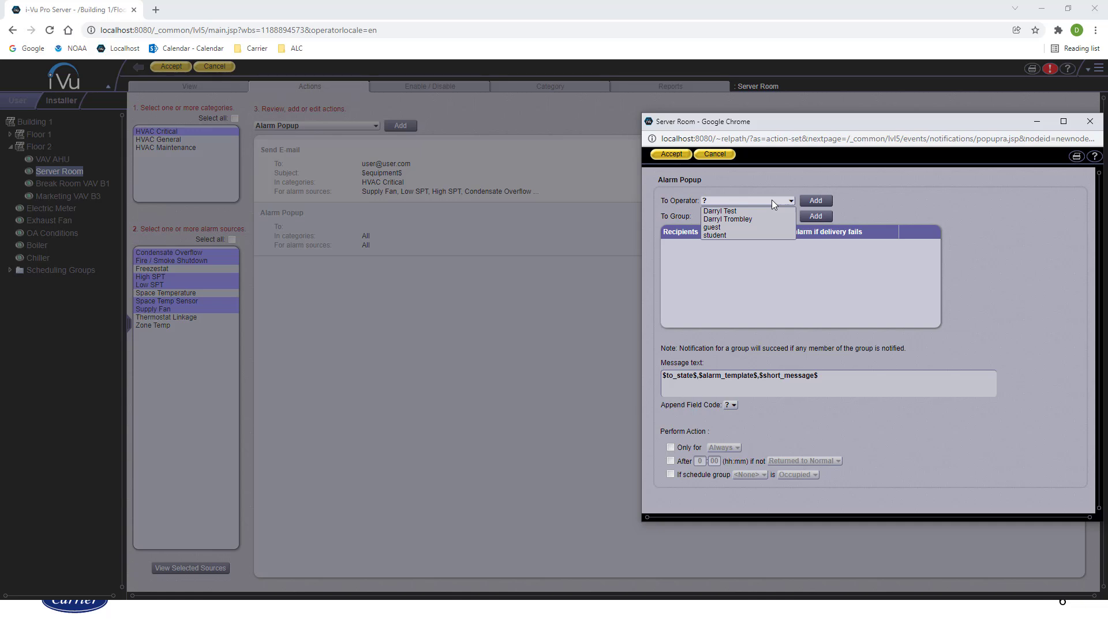
click(751, 219)
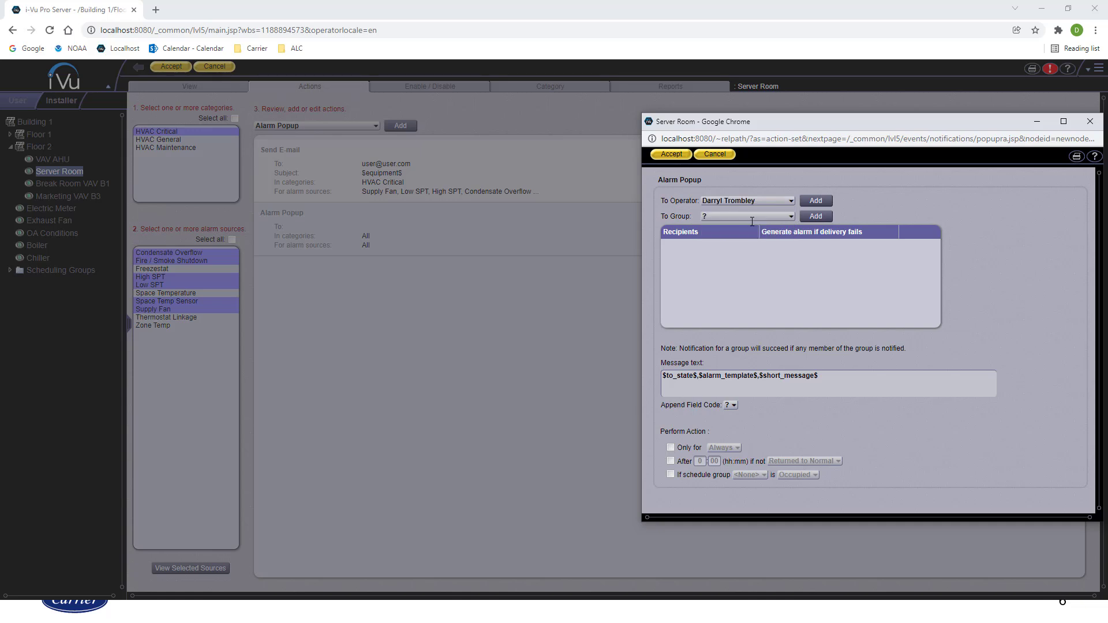
click(740, 217)
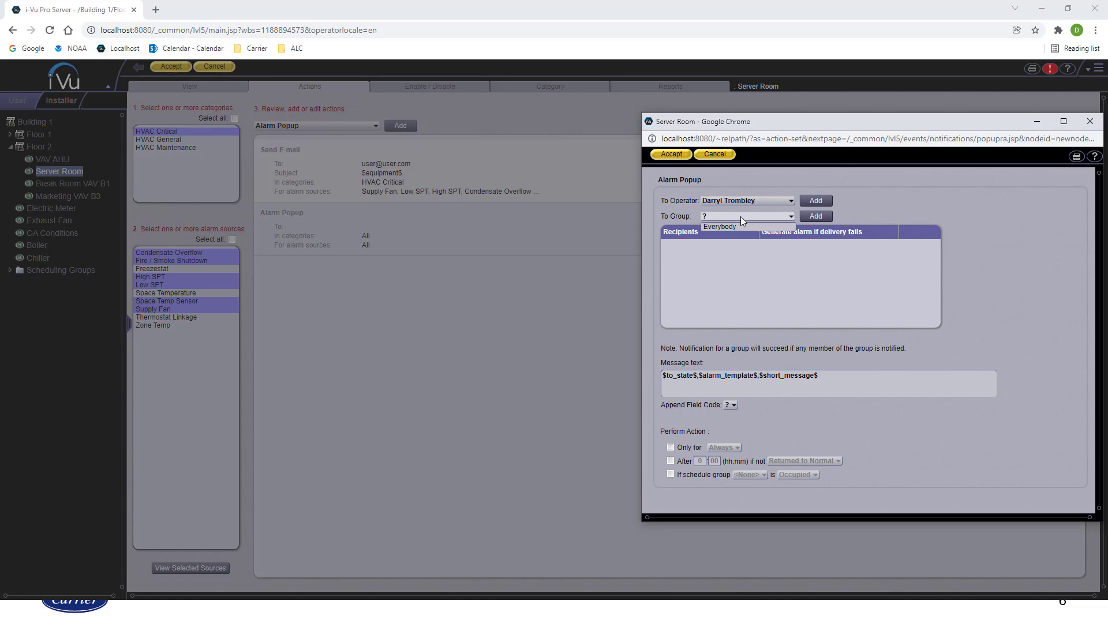
click(740, 216)
click(815, 200)
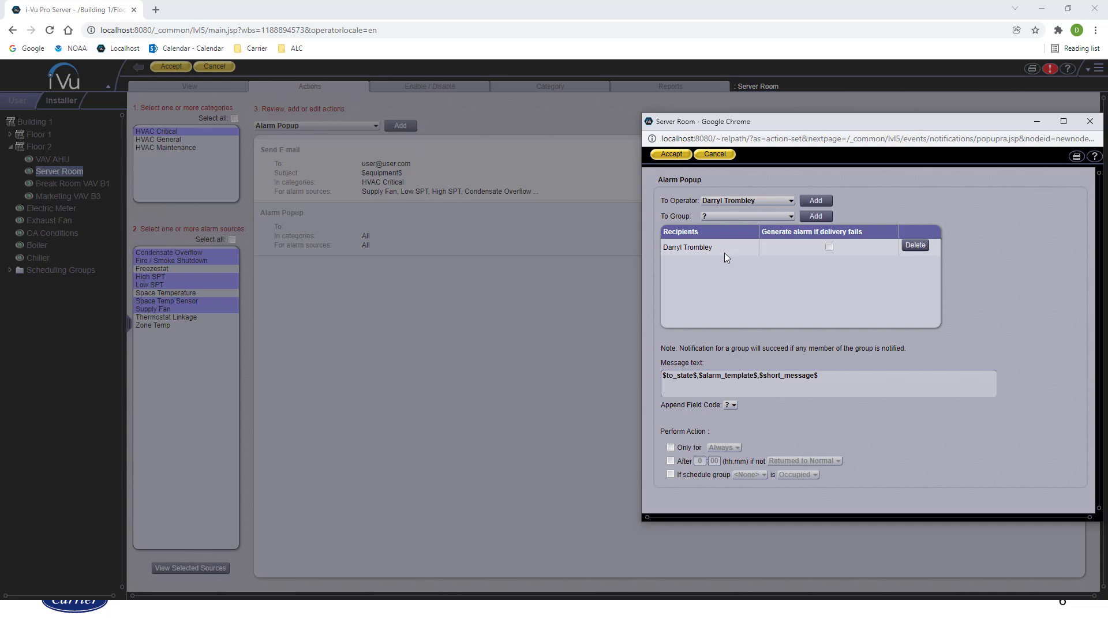
click(830, 248)
Step: Append the From State field code to the popup's message text and accept the Alarm Popup action
click(732, 407)
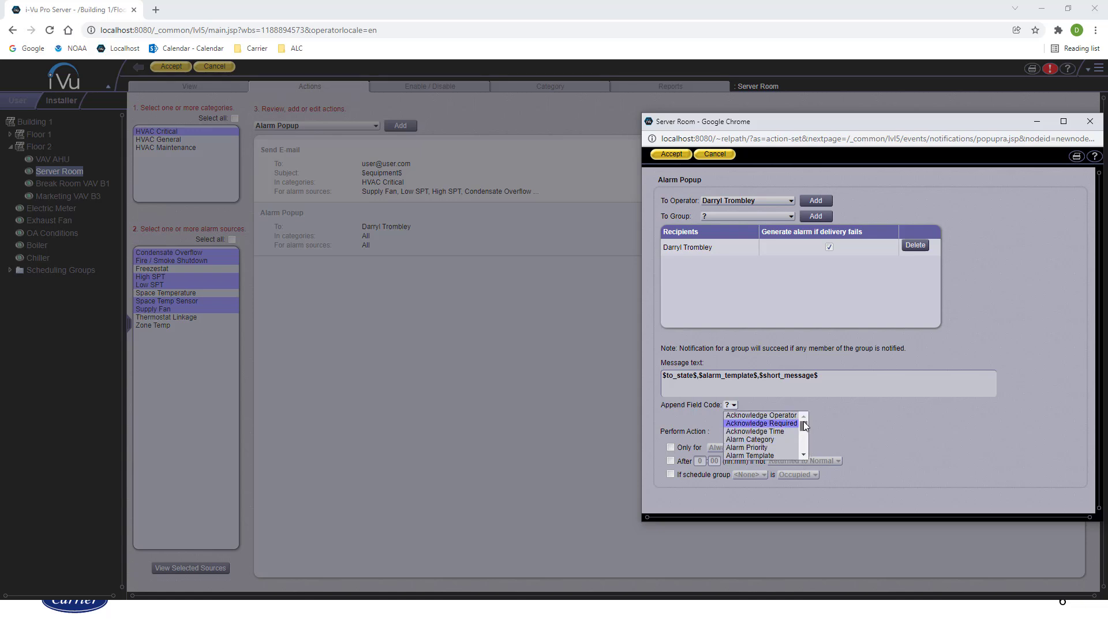
drag(803, 427, 805, 430)
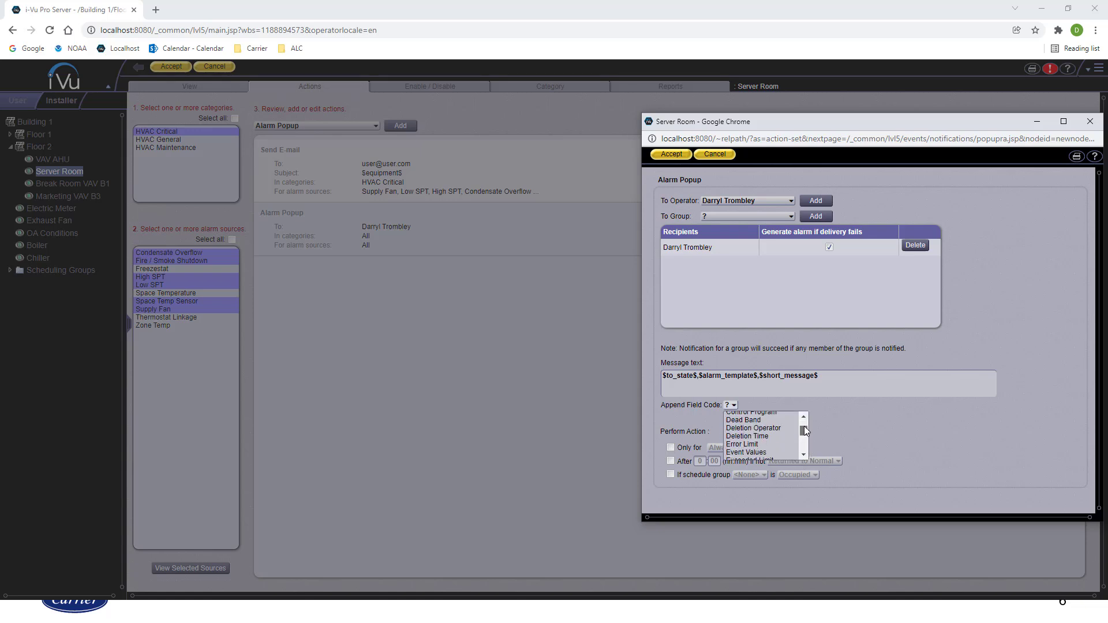
click(802, 456)
click(803, 456)
click(802, 456)
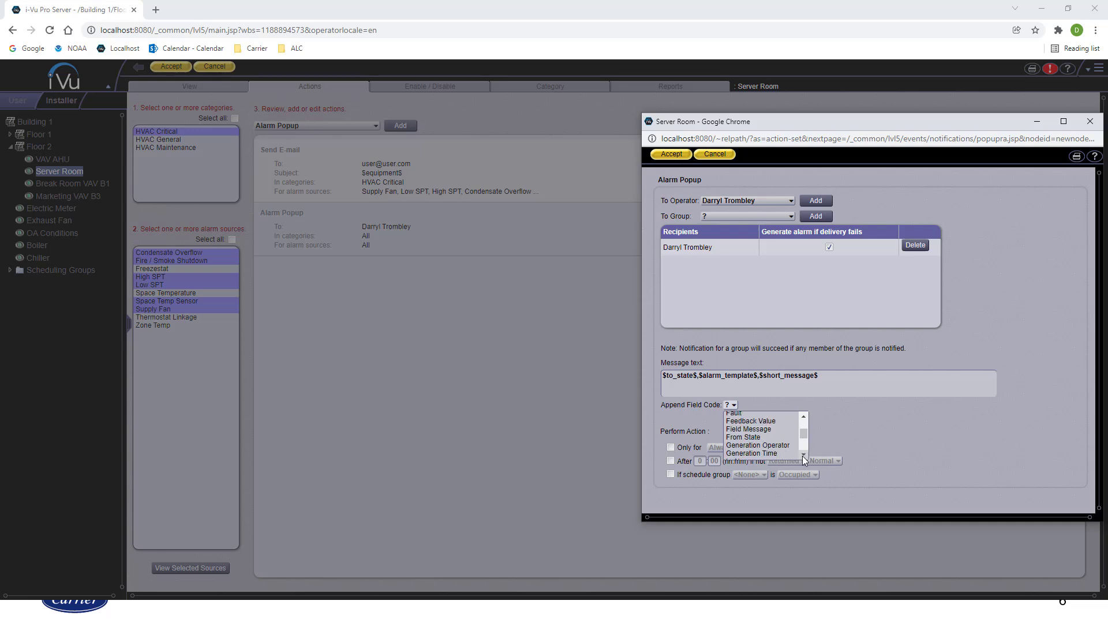
click(802, 456)
click(802, 456)
click(802, 456)
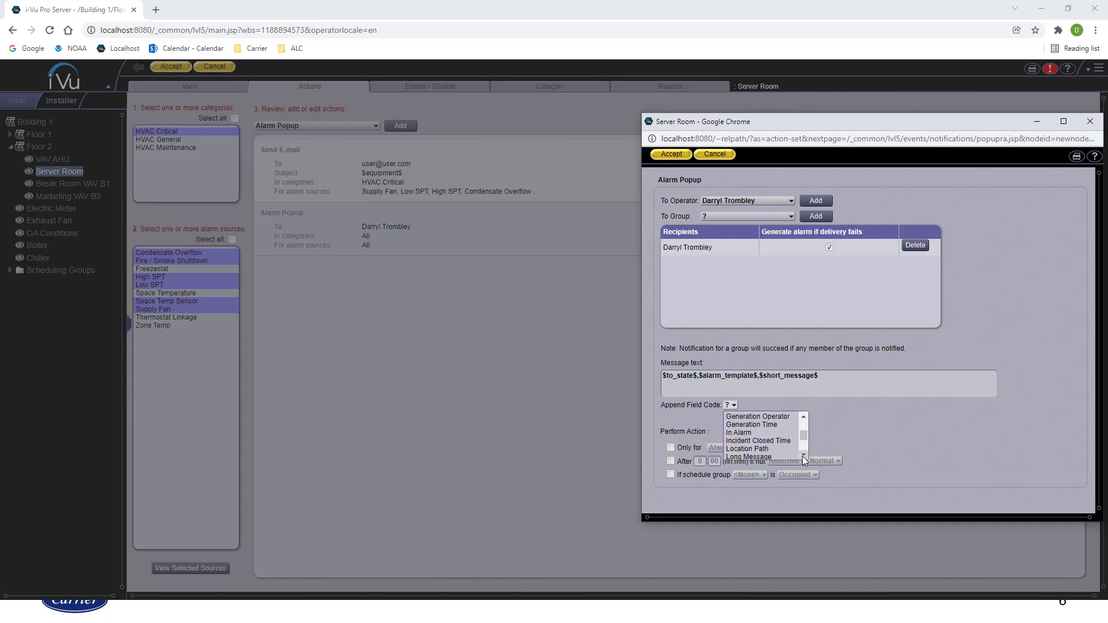
click(804, 416)
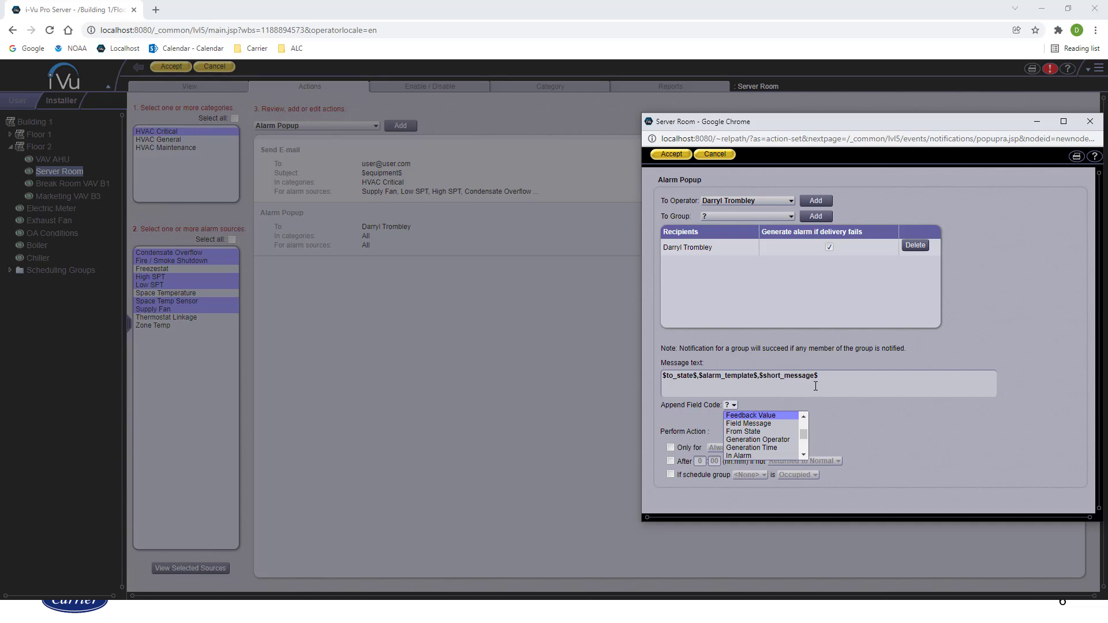
click(757, 432)
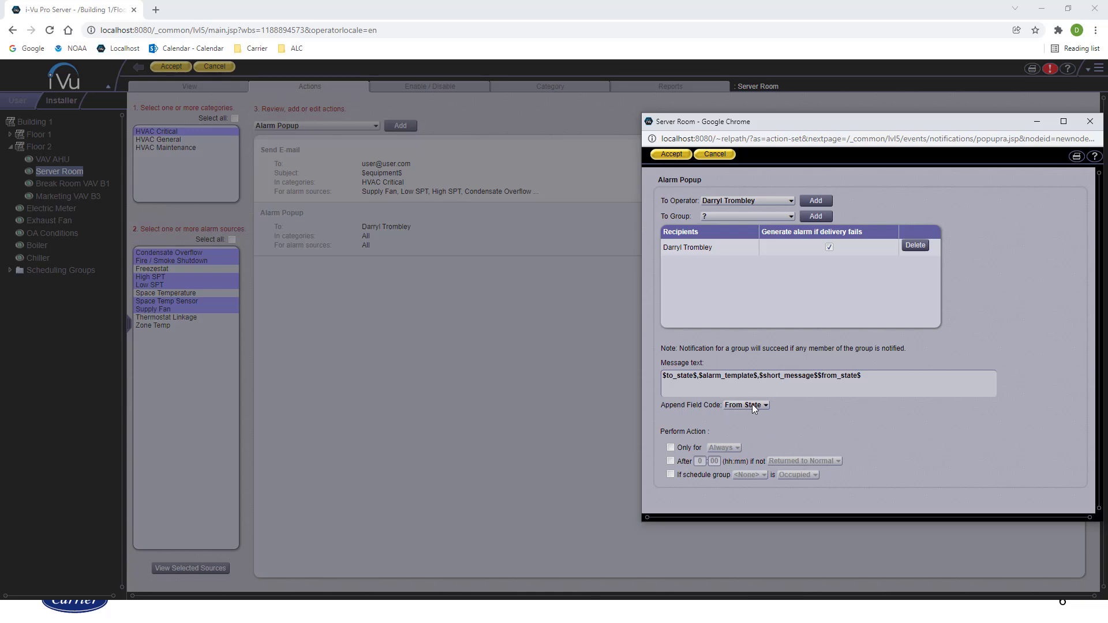
click(673, 154)
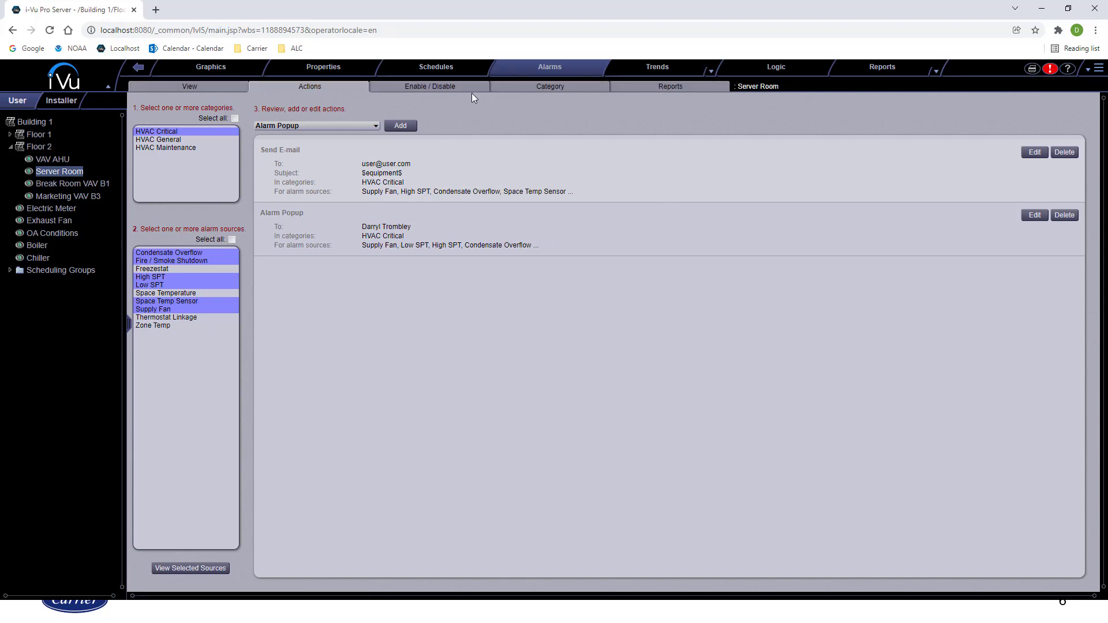
Step: Unlock the Overflow Contact among the Server Room's I/O points and accept the change
click(311, 67)
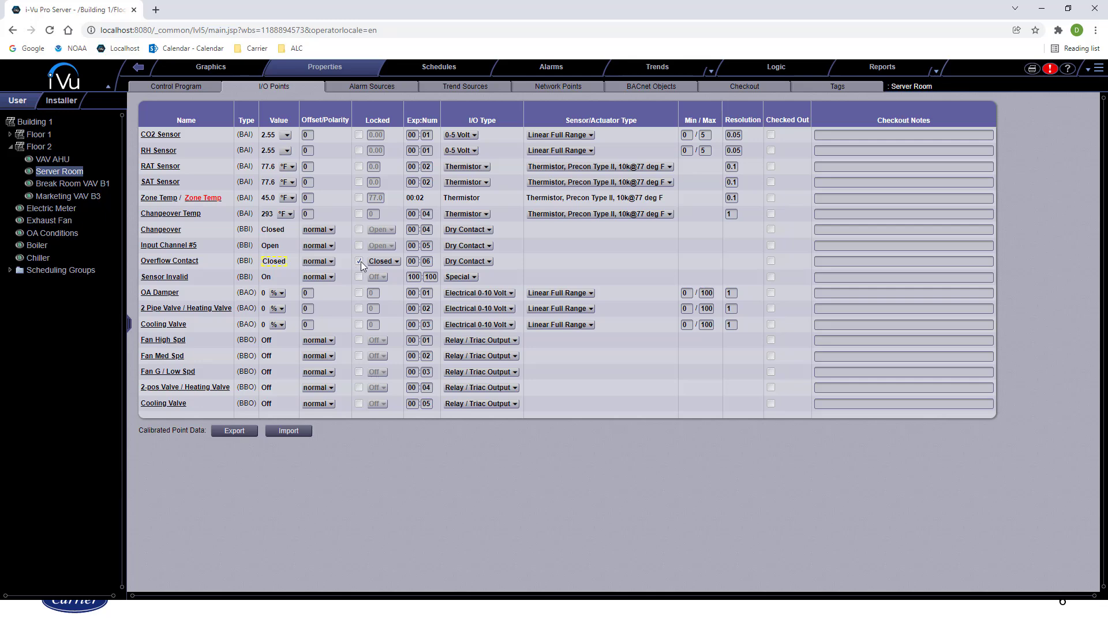
click(360, 261)
click(167, 66)
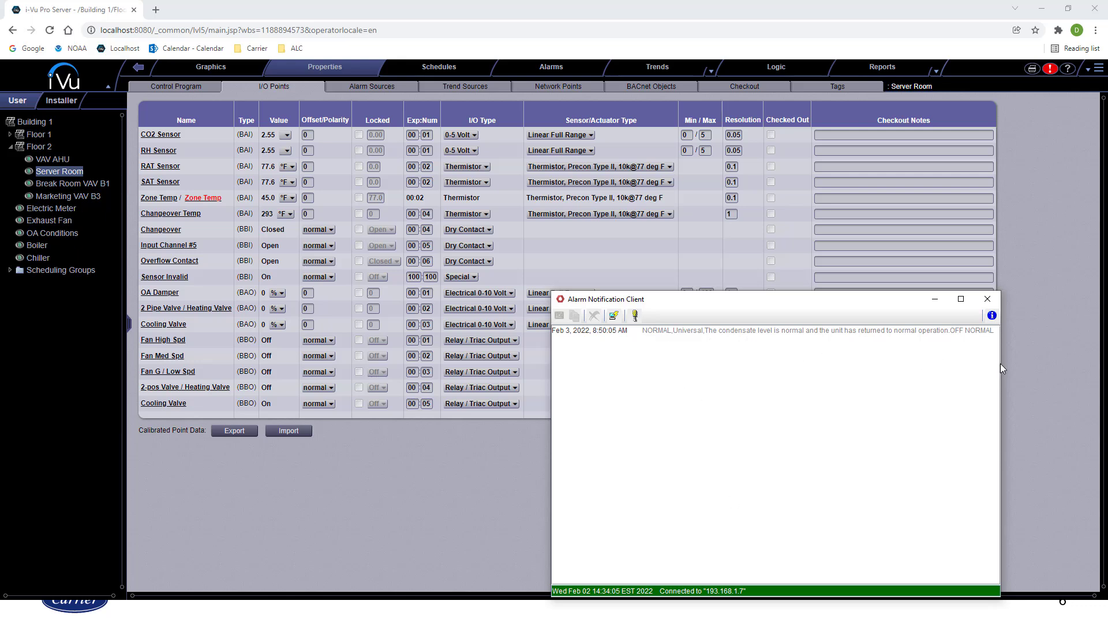
Step: Widen the Alarm Notification Client window, decline closing the application, and minimize it so it keeps running
drag(1002, 370, 1060, 369)
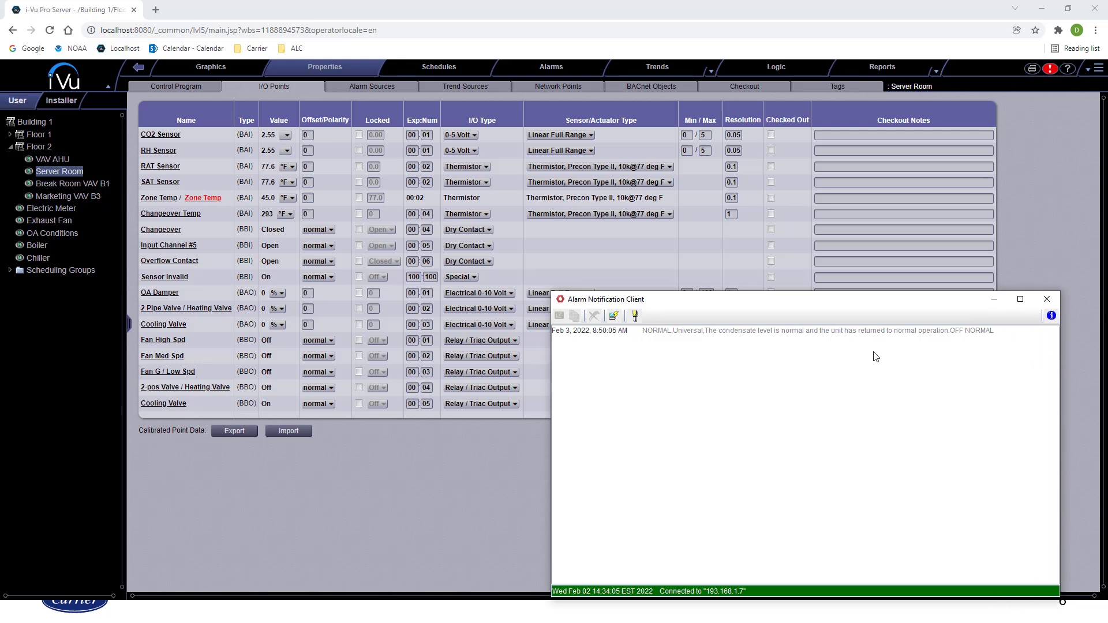
click(1048, 300)
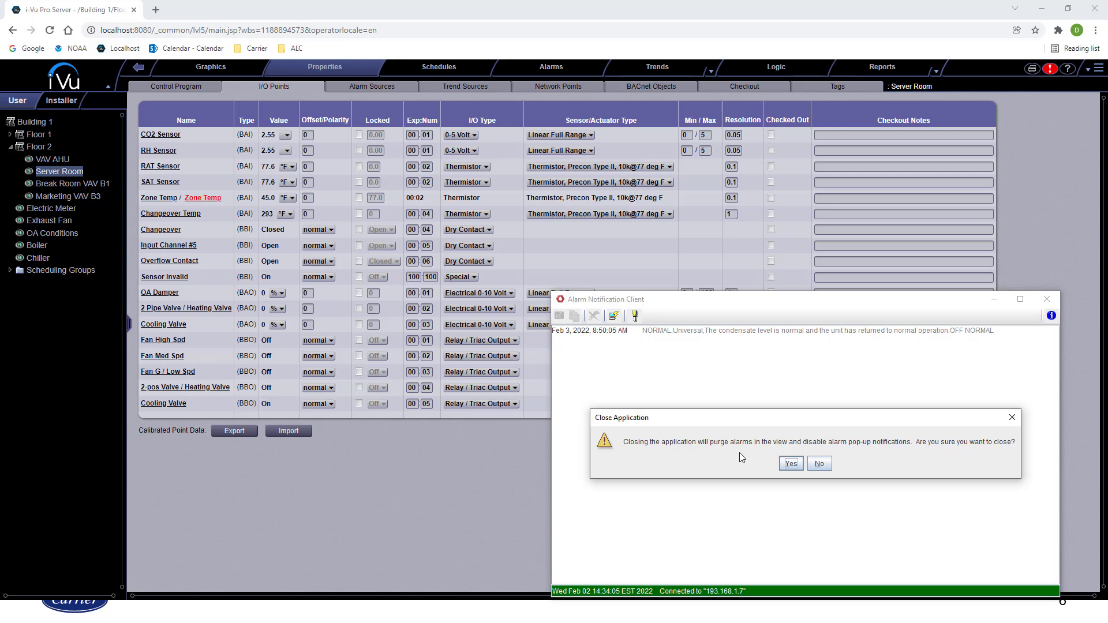
click(818, 465)
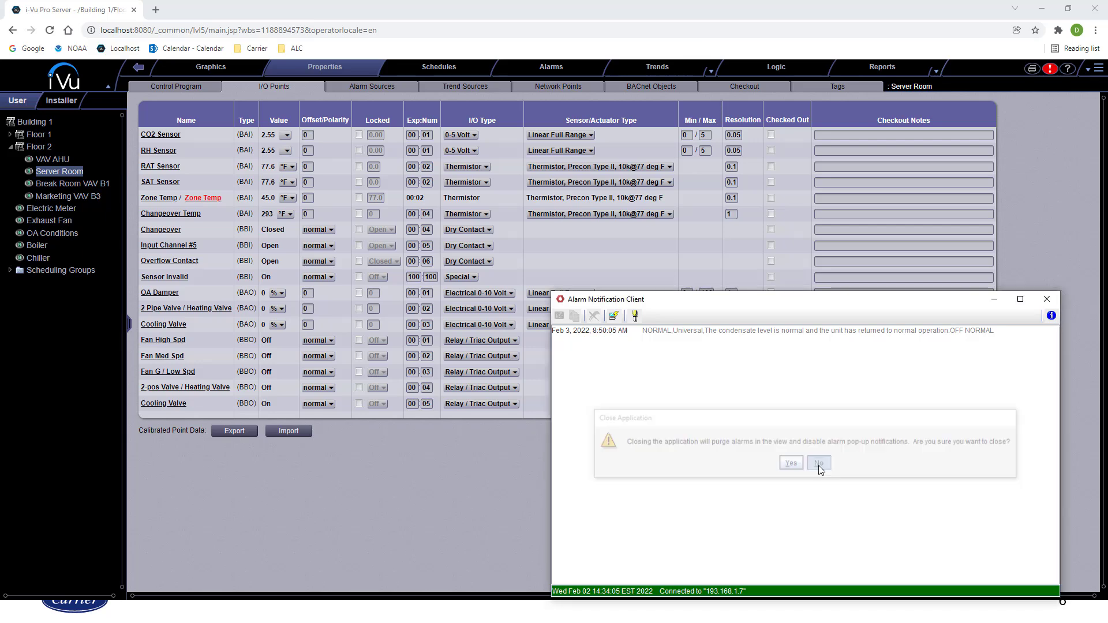
click(994, 299)
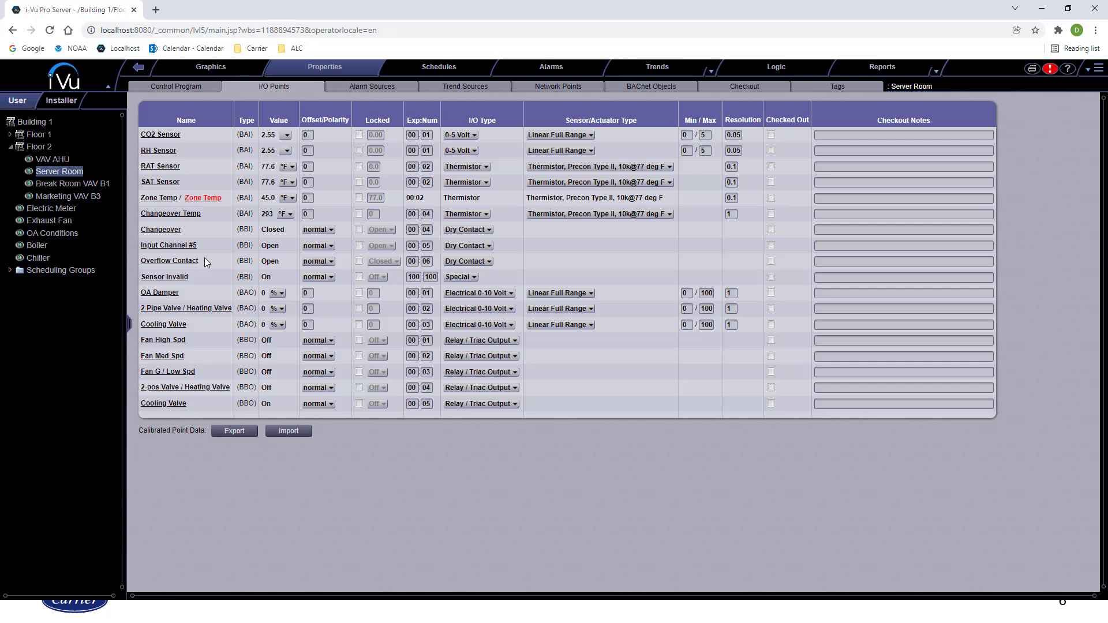
Step: Trigger the condensate overflow alarm by locking the Overflow Contact at Closed, and clear it by unlocking the contact, accepting each change
click(359, 261)
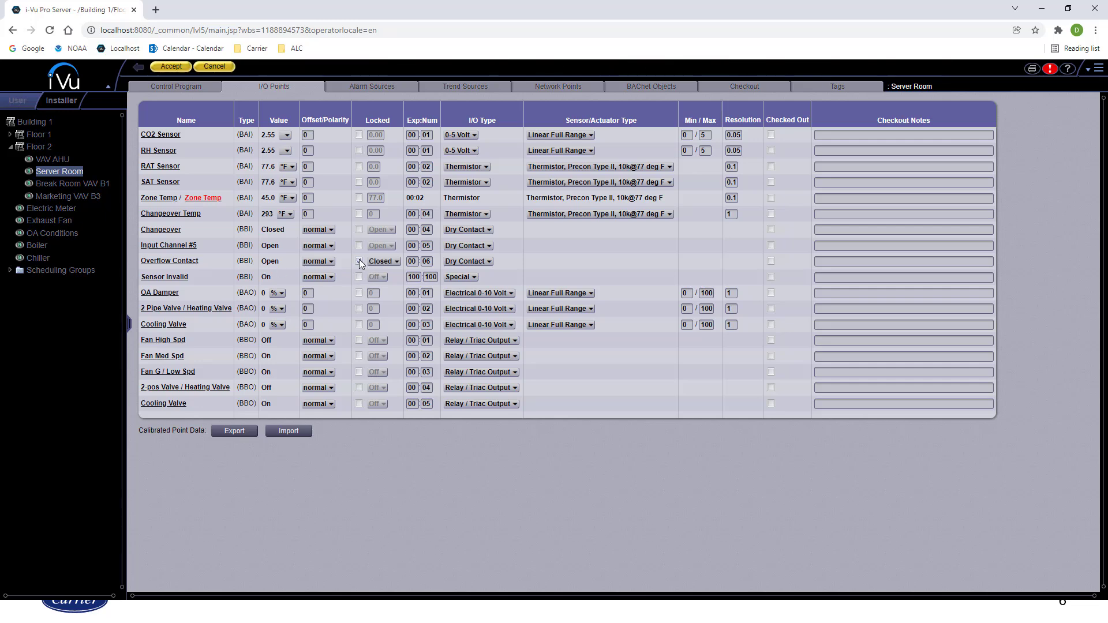
click(169, 69)
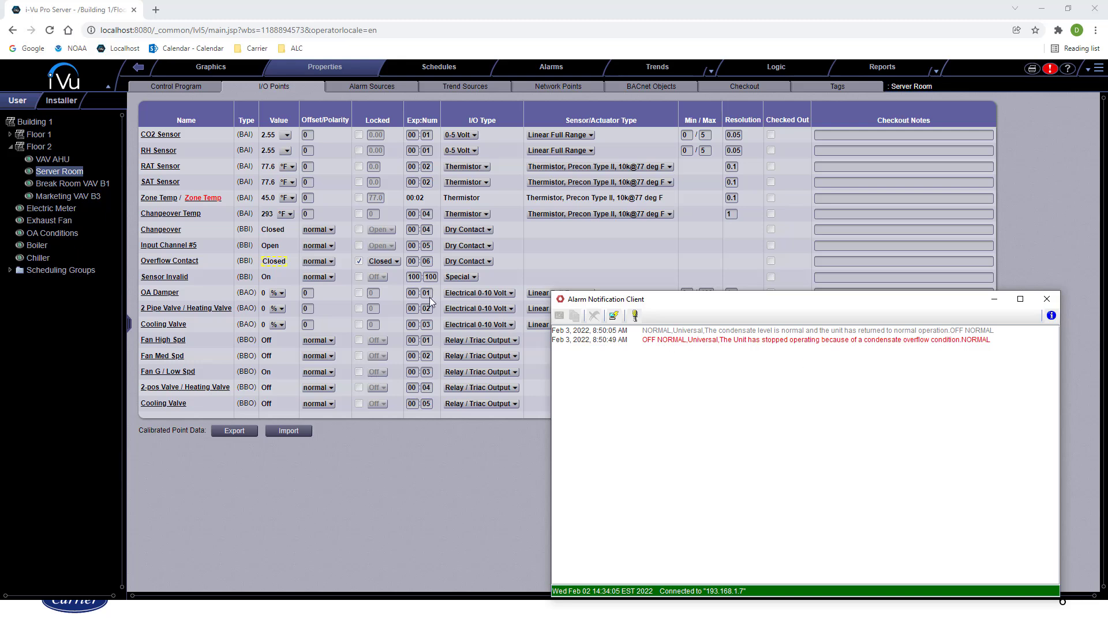
click(359, 261)
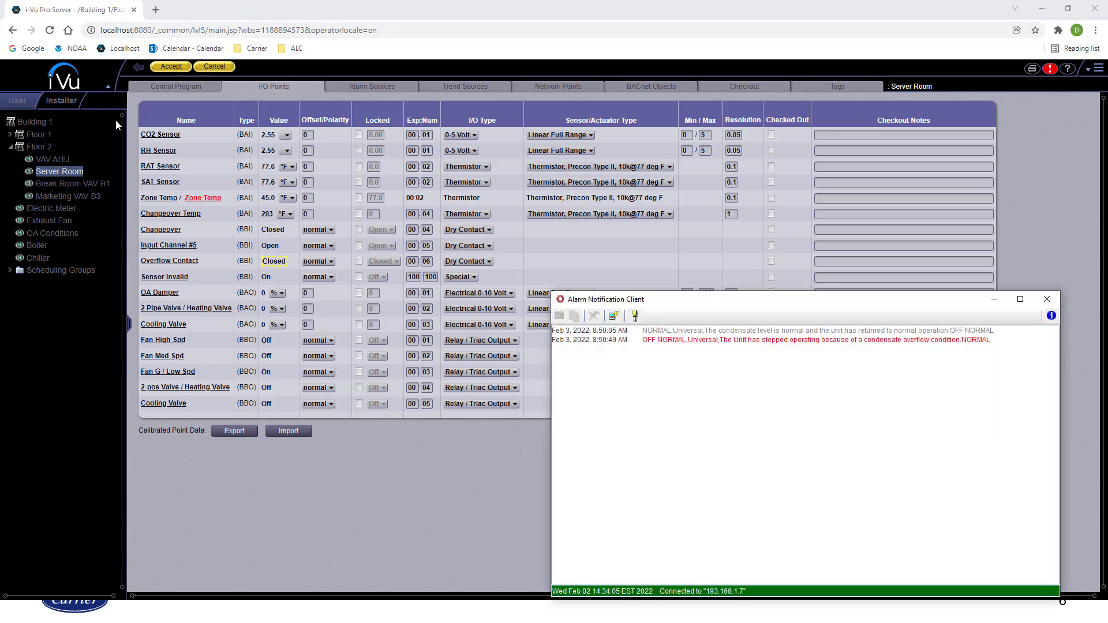
click(172, 67)
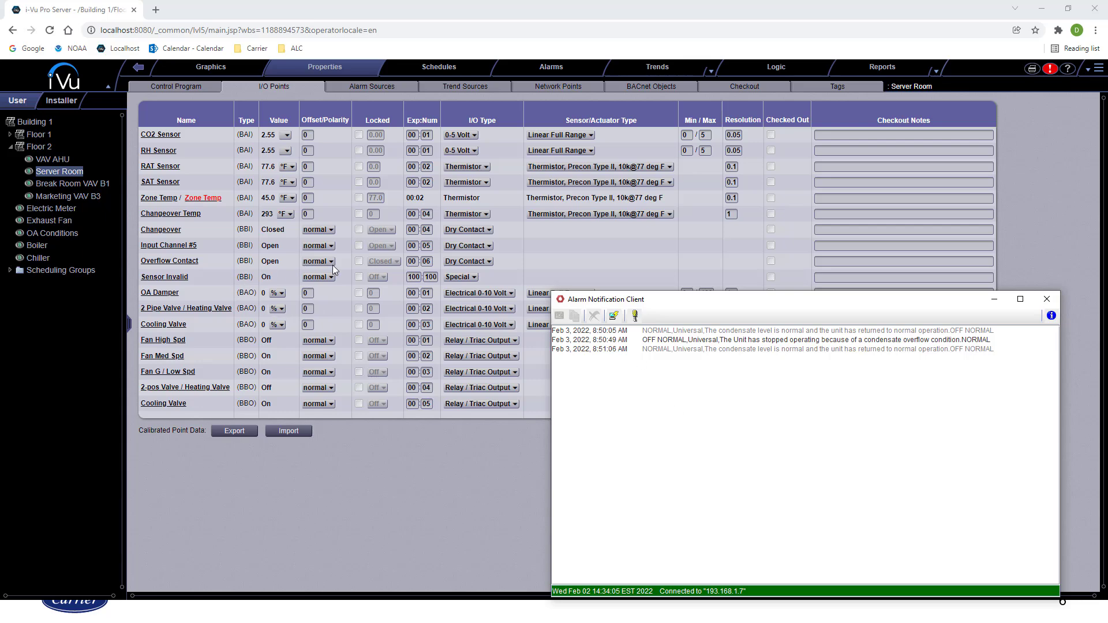
Step: Lock the Overflow Contact at Closed again, accept the change, and close the Alarm Notification Client
click(359, 261)
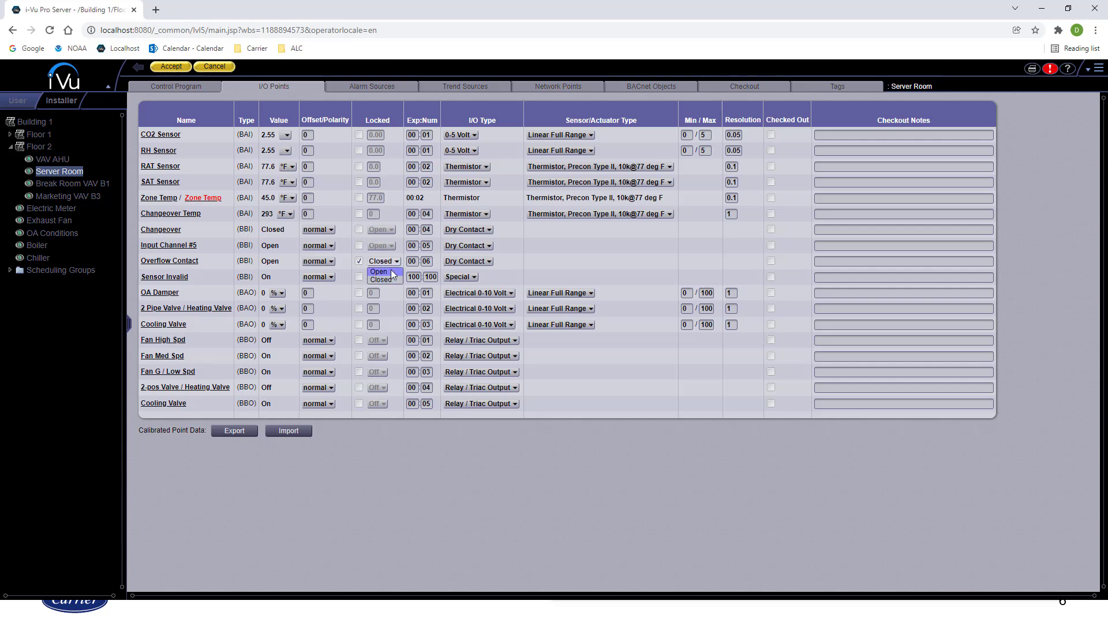
click(388, 272)
click(390, 262)
click(389, 279)
click(171, 66)
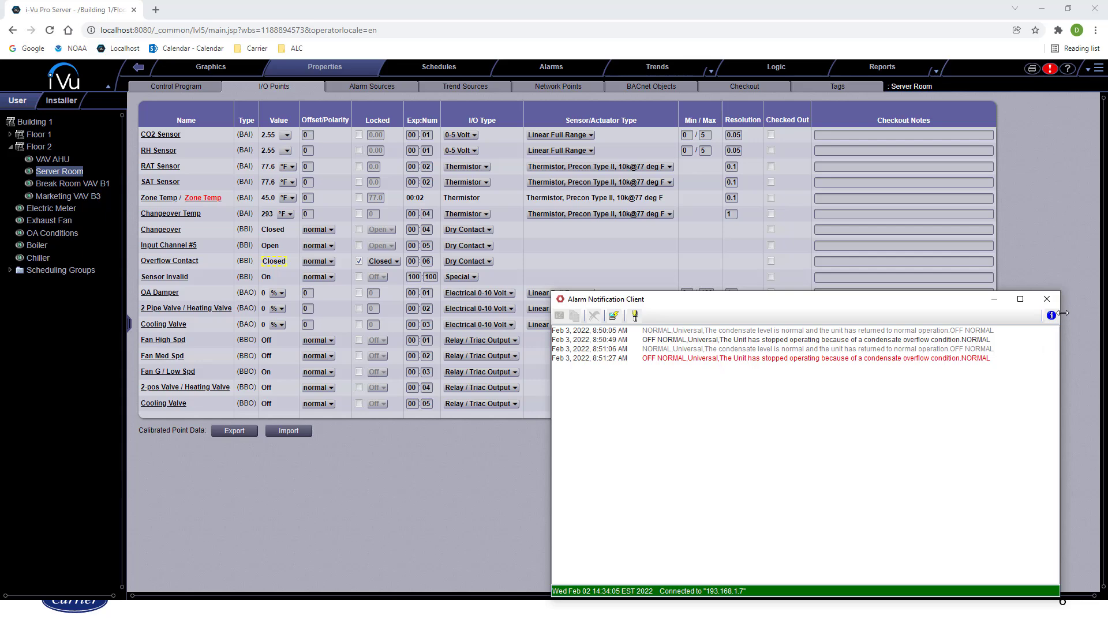
click(1047, 299)
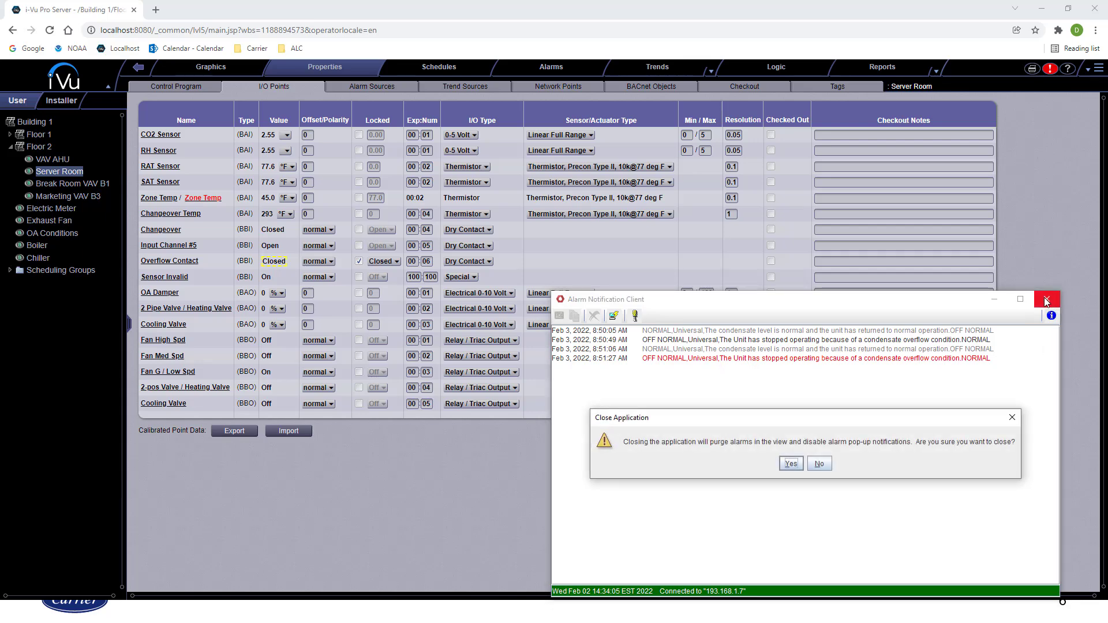
click(792, 465)
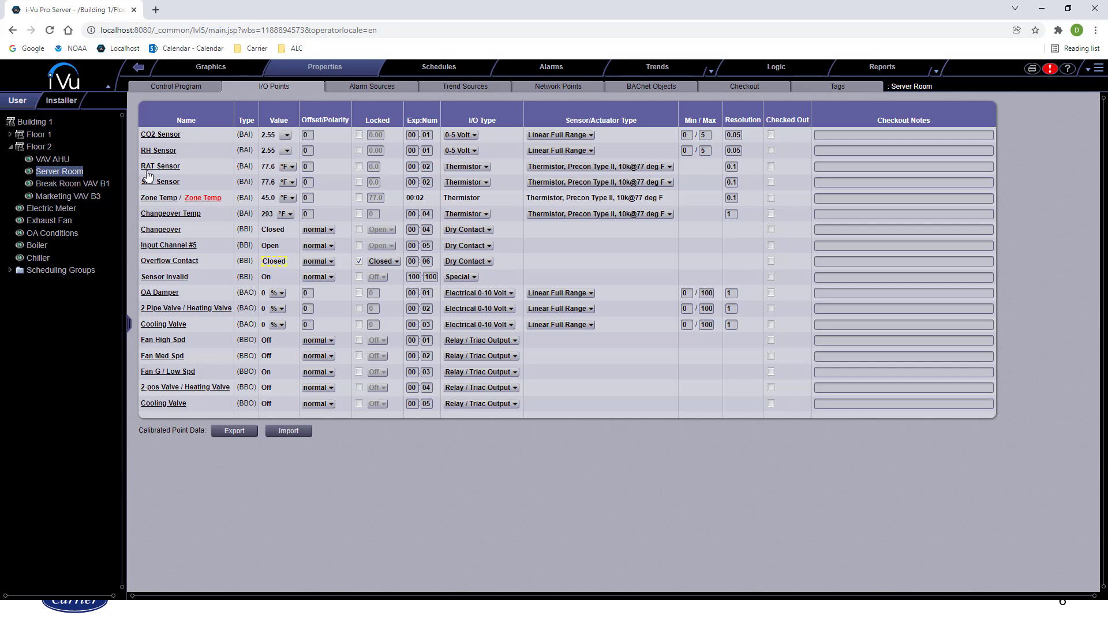
Step: Run the Alarm Actions report for Building 1
click(936, 68)
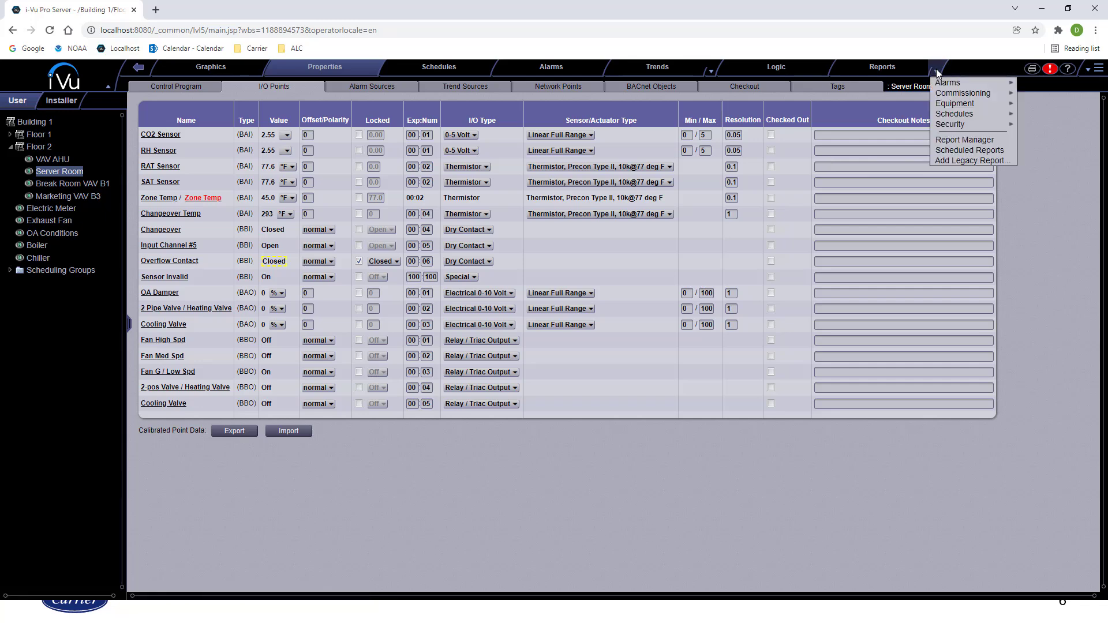
mouse_move(970, 84)
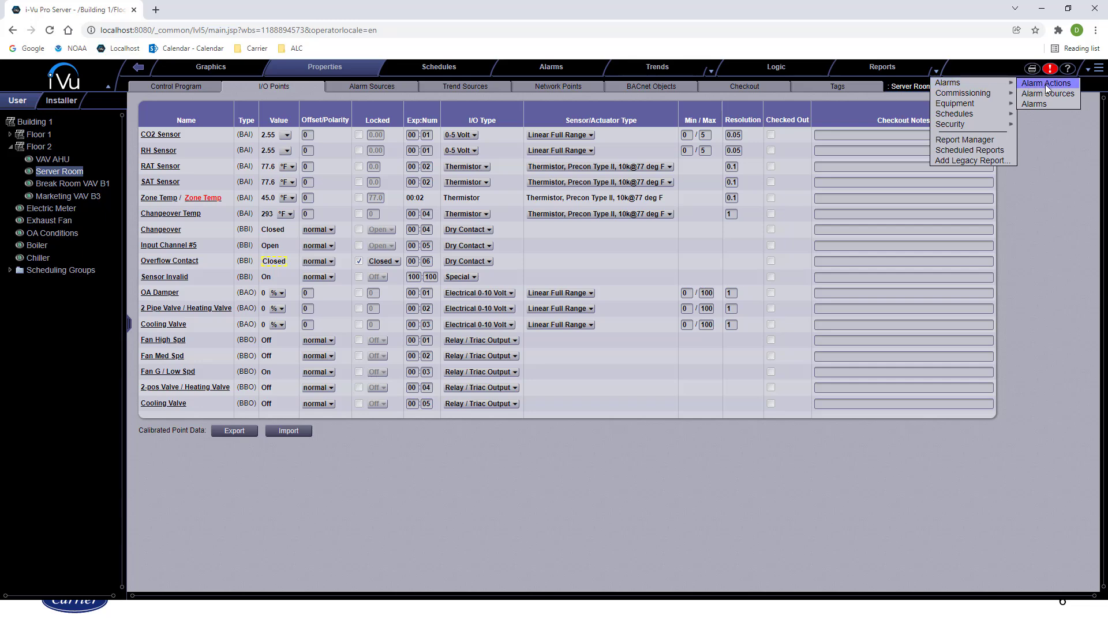
click(46, 124)
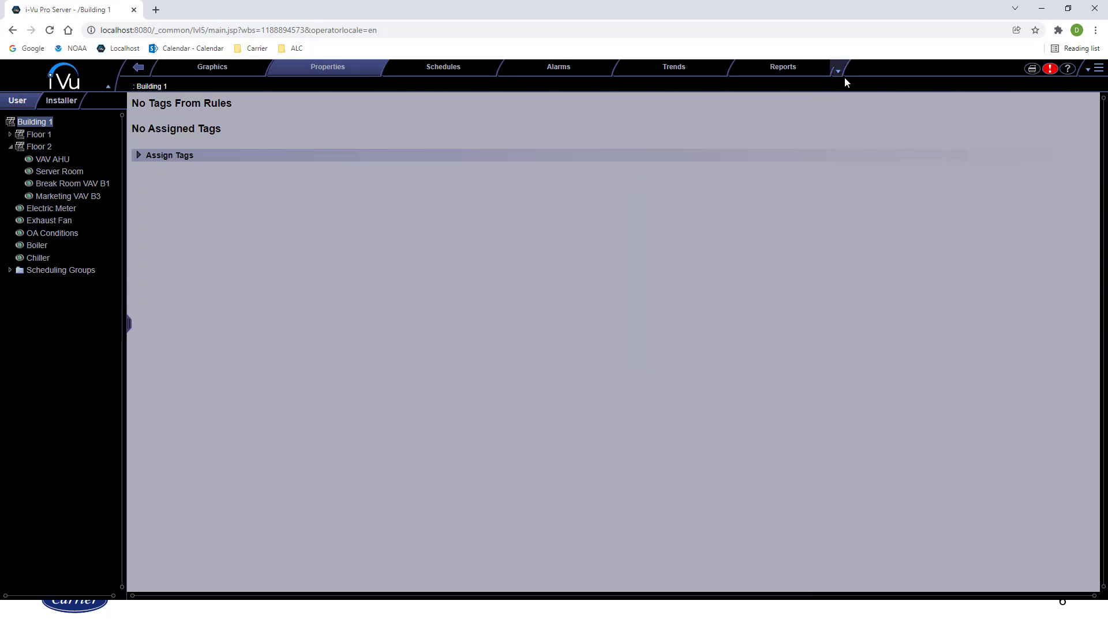
click(839, 70)
mouse_move(852, 86)
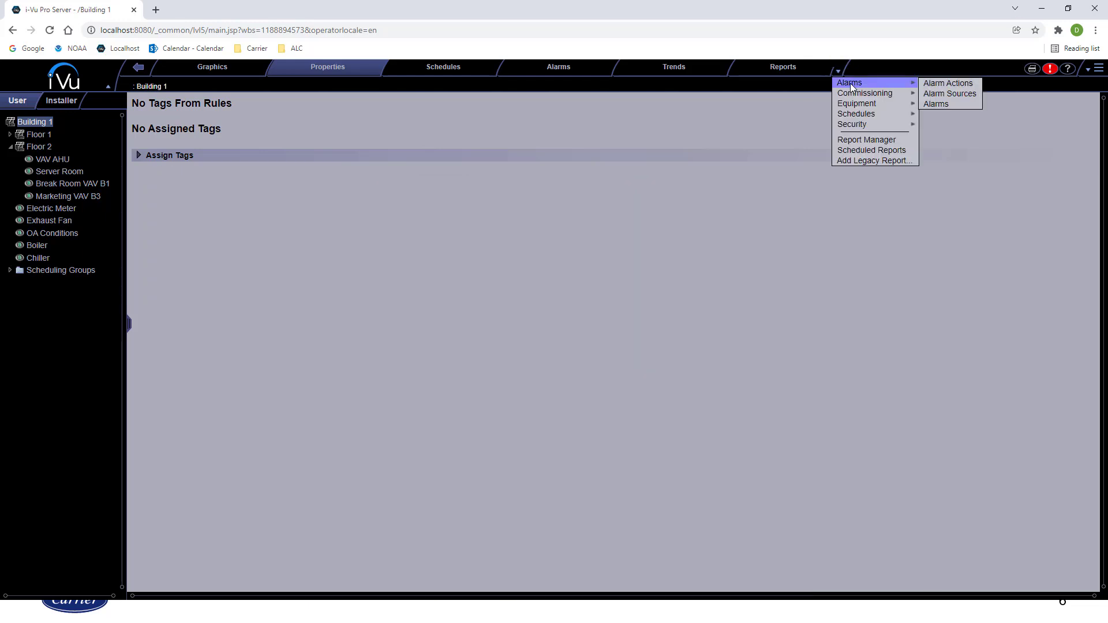
click(933, 82)
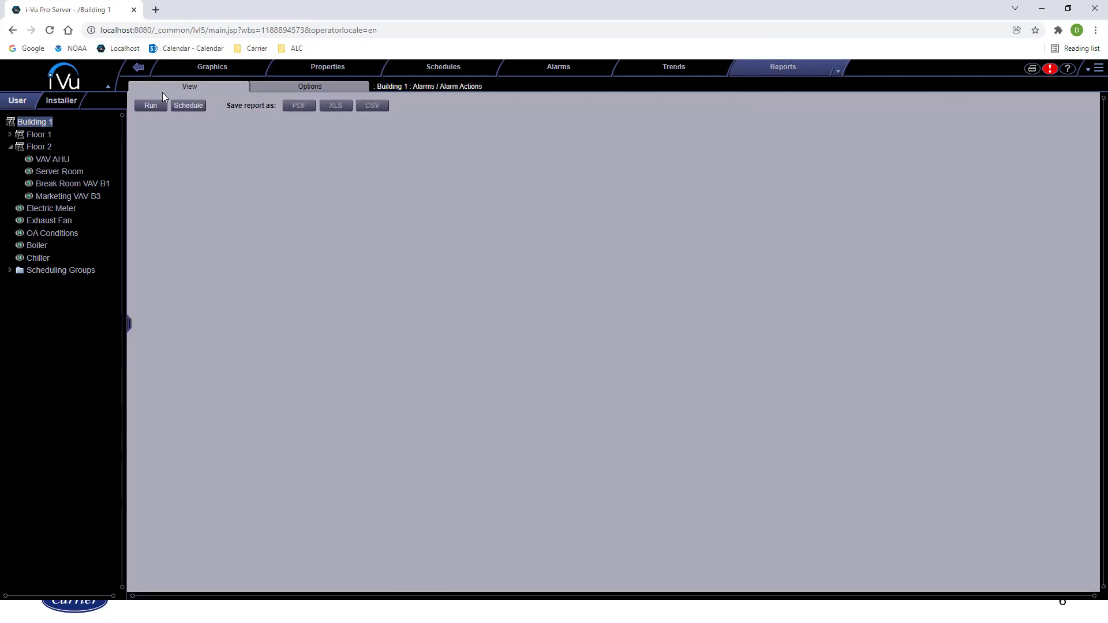
click(149, 107)
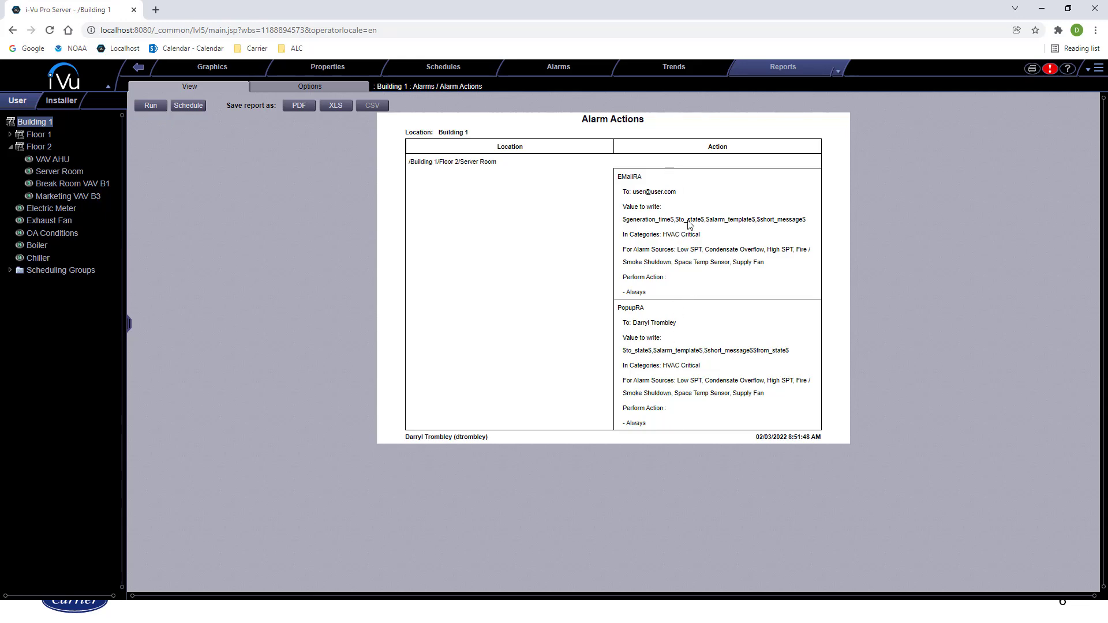
Step: Run the Alarm Sources report for Building 1 and look through the alarm sources it lists
click(838, 68)
mouse_move(848, 84)
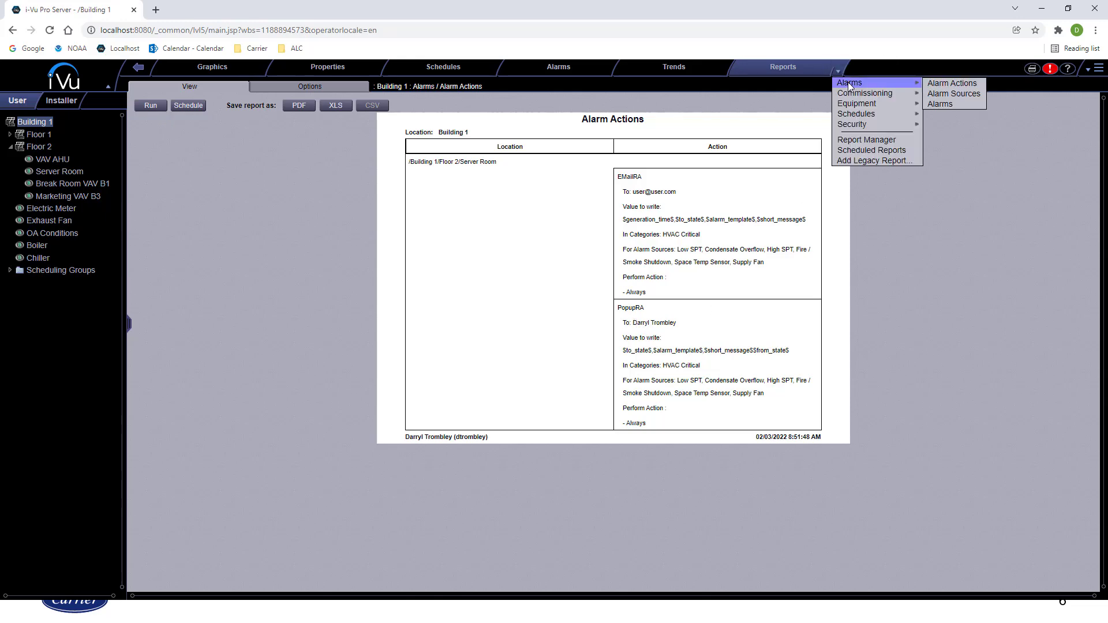
click(954, 94)
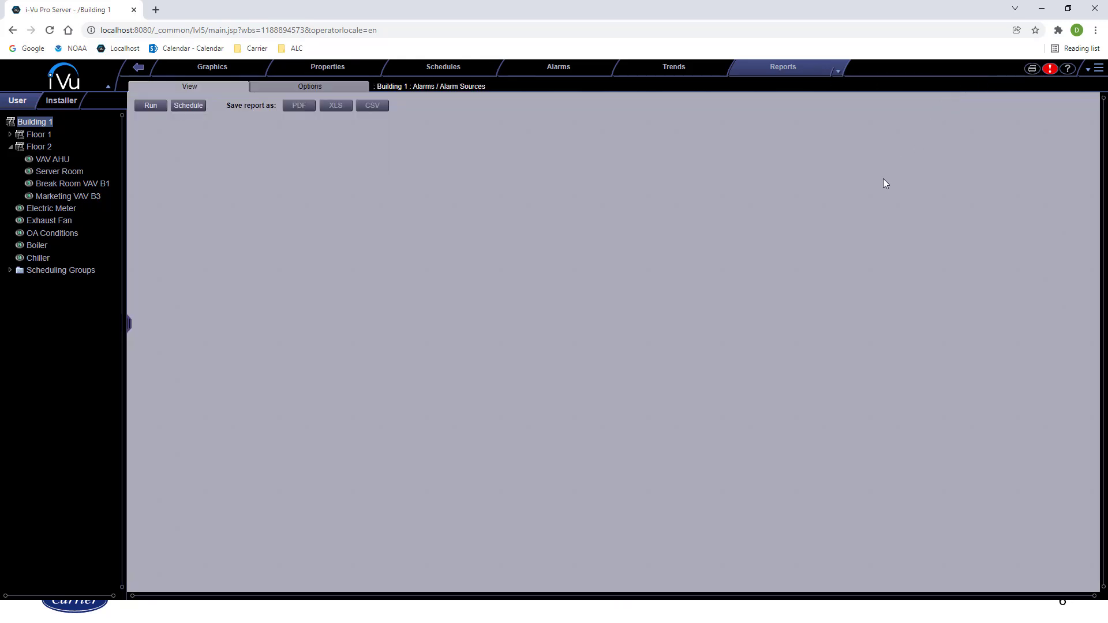
click(151, 108)
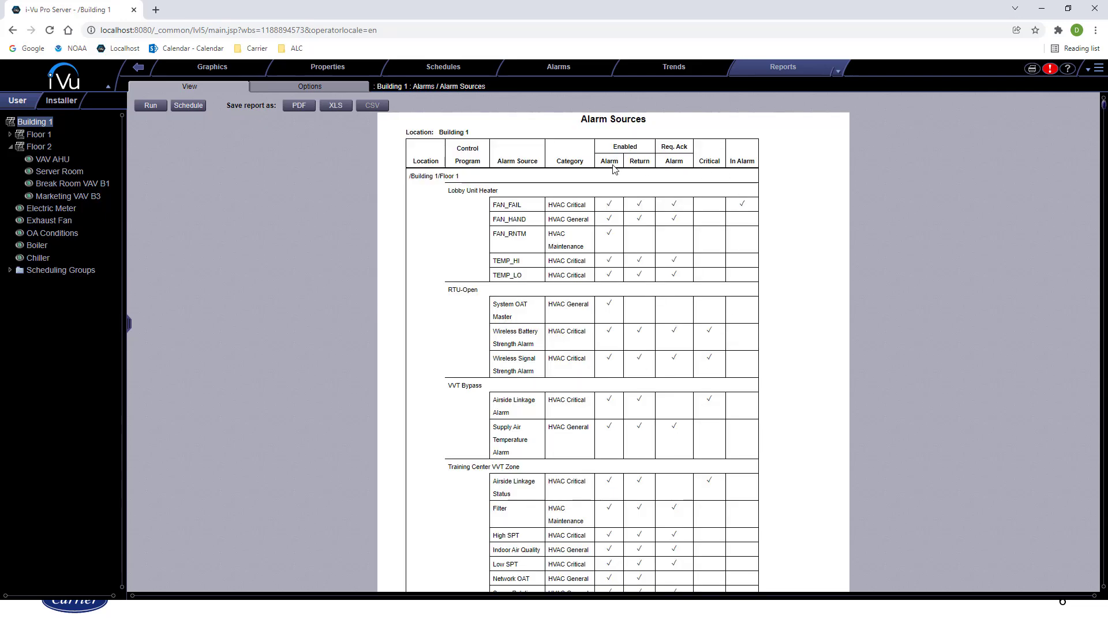
scroll(511, 426, down, 9)
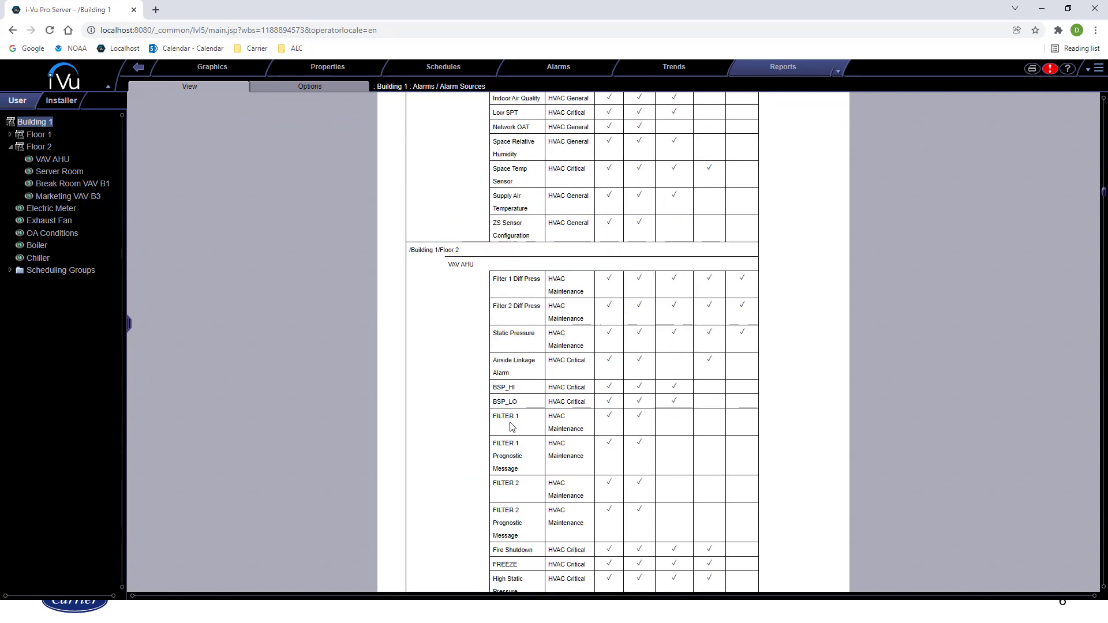
scroll(511, 426, up, 8)
scroll(511, 425, up, 1)
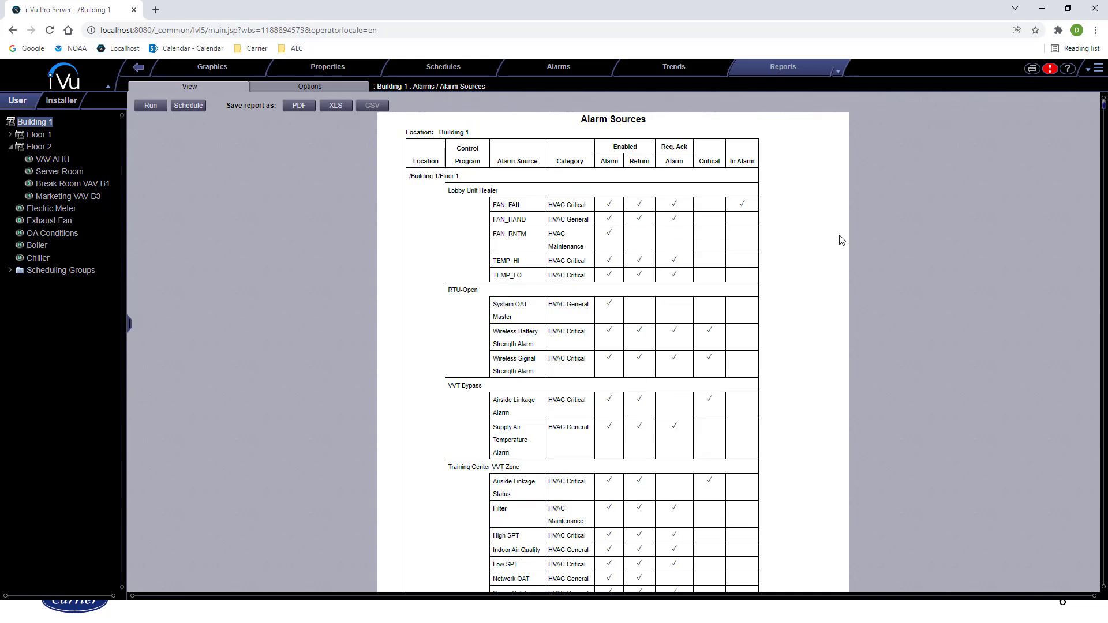
Step: Run the Alarms report for Building 1
click(839, 70)
mouse_move(847, 82)
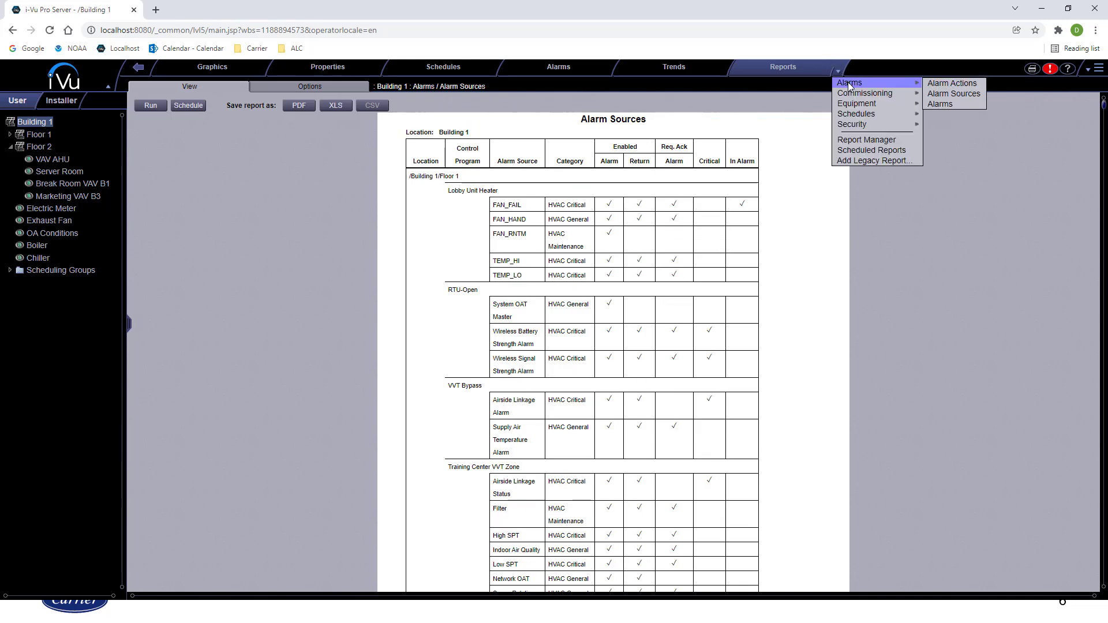
click(968, 105)
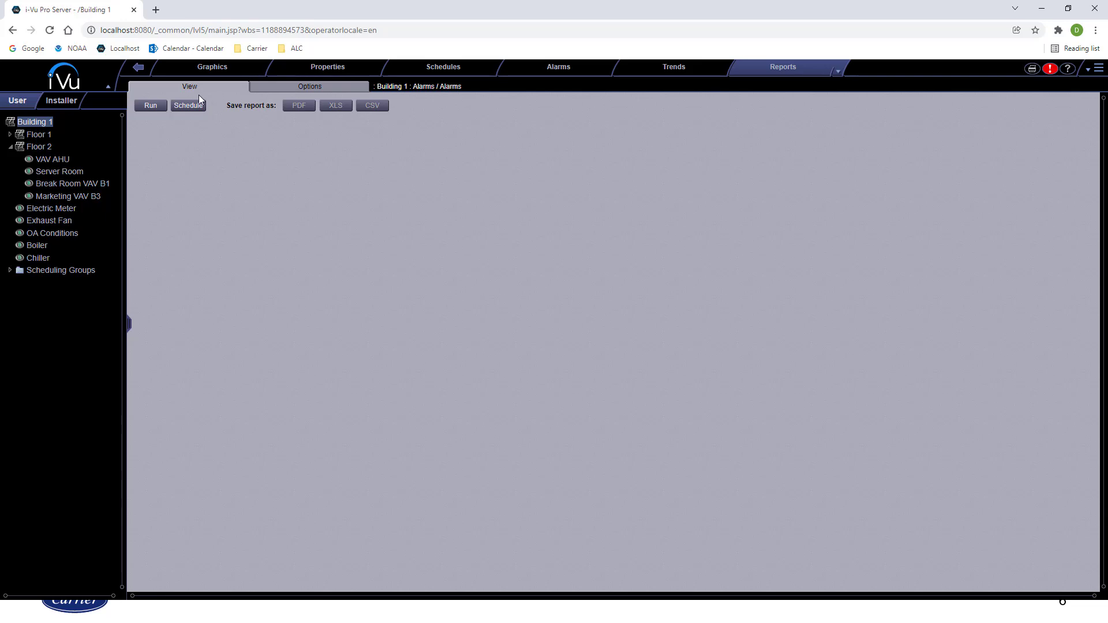
click(149, 105)
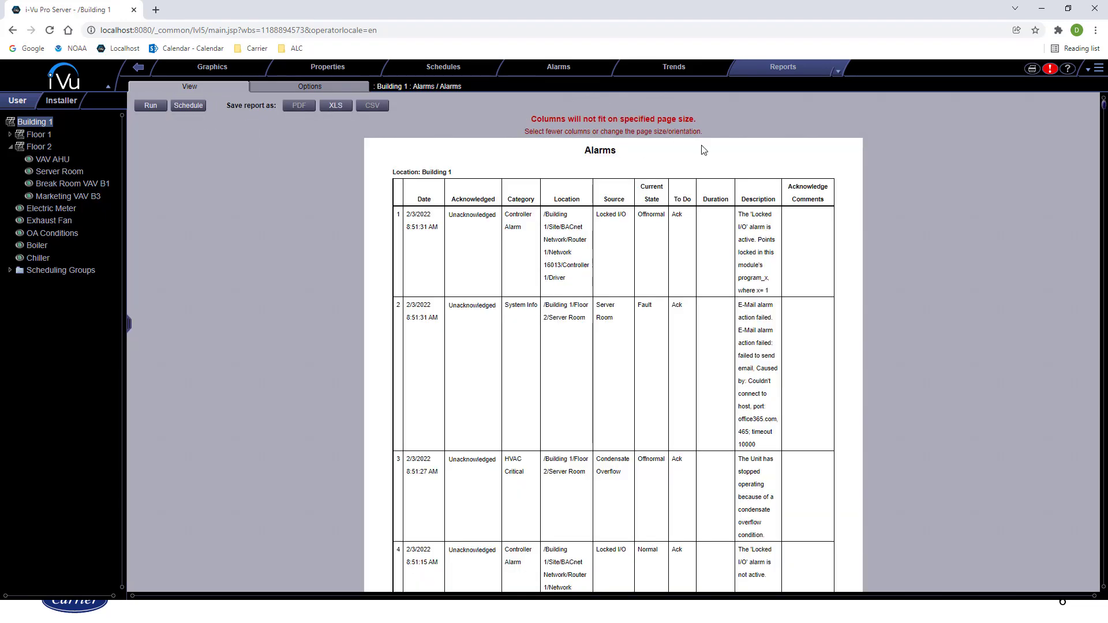
Step: Set the Alarms report's page orientation to Landscape and run the report again
click(328, 86)
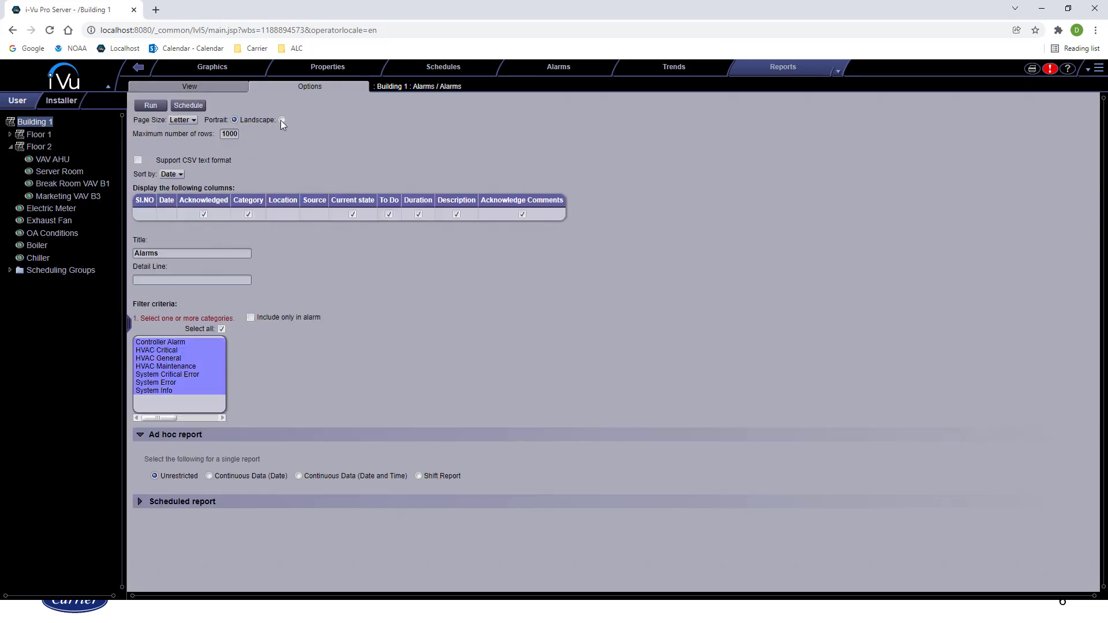
click(281, 120)
click(167, 68)
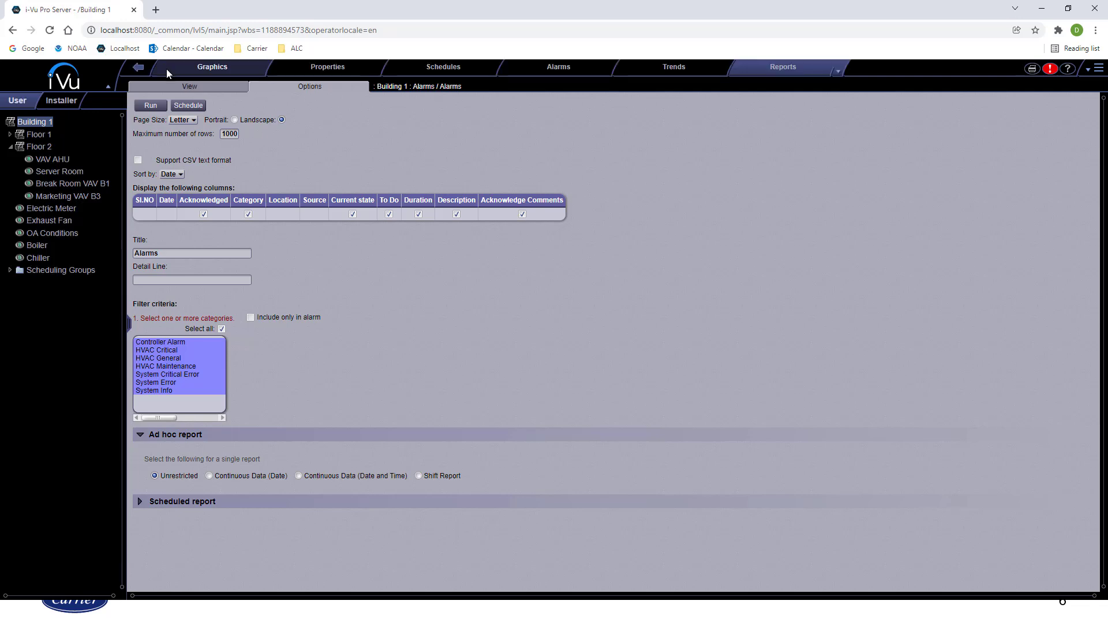
click(152, 105)
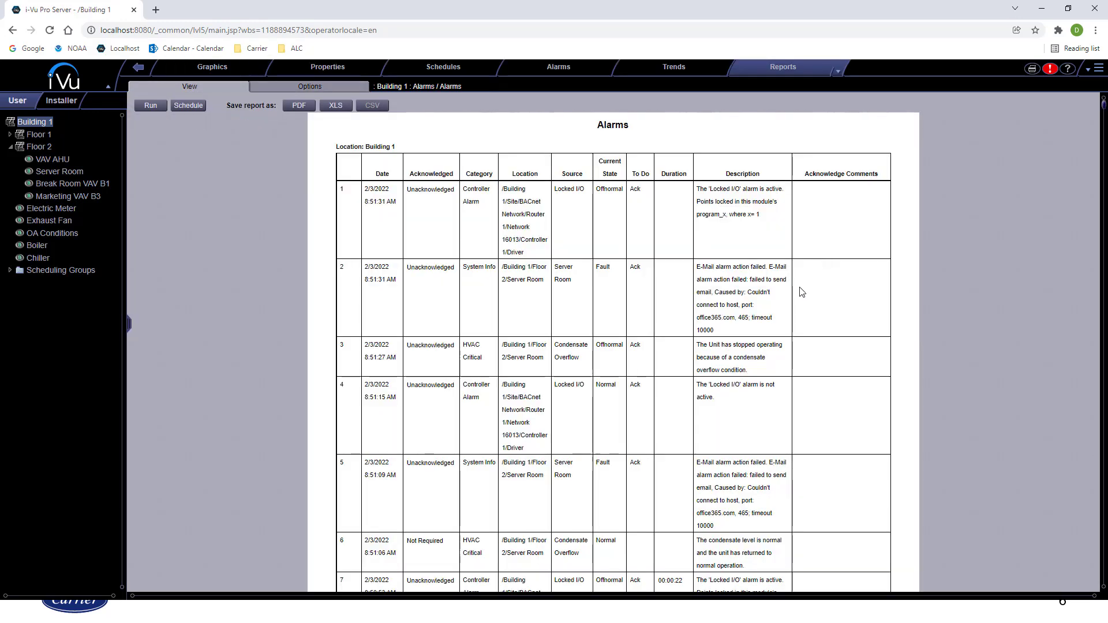
Step: Examine the alarm entries in the landscape Alarms report, including their categories, locations, states and descriptions, and return to its beginning
scroll(536, 234, down, 4)
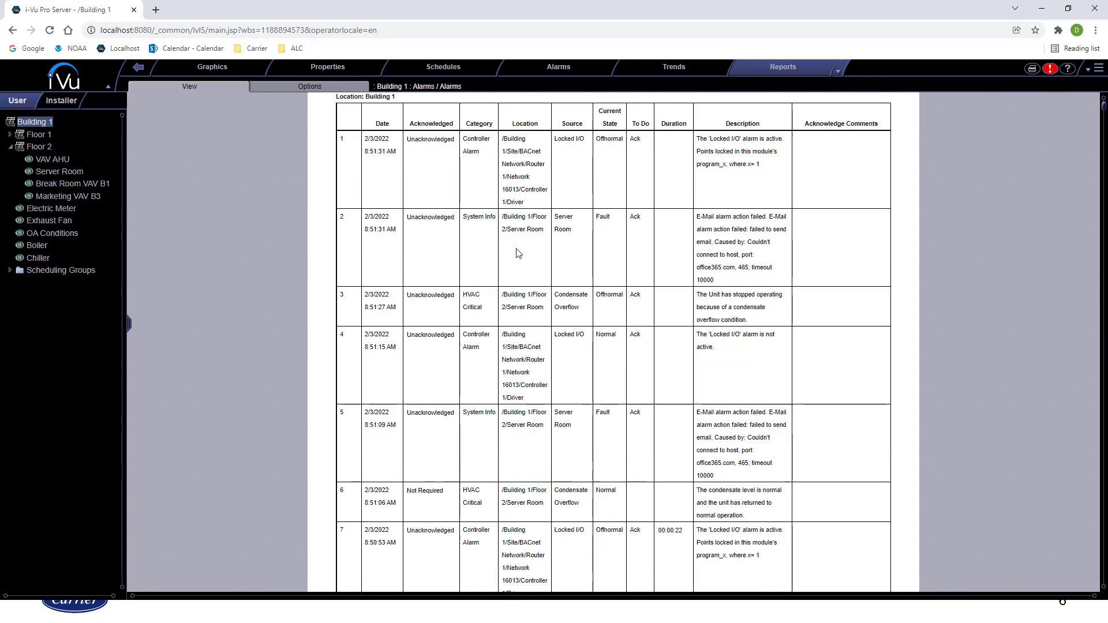
scroll(518, 254, down, 20)
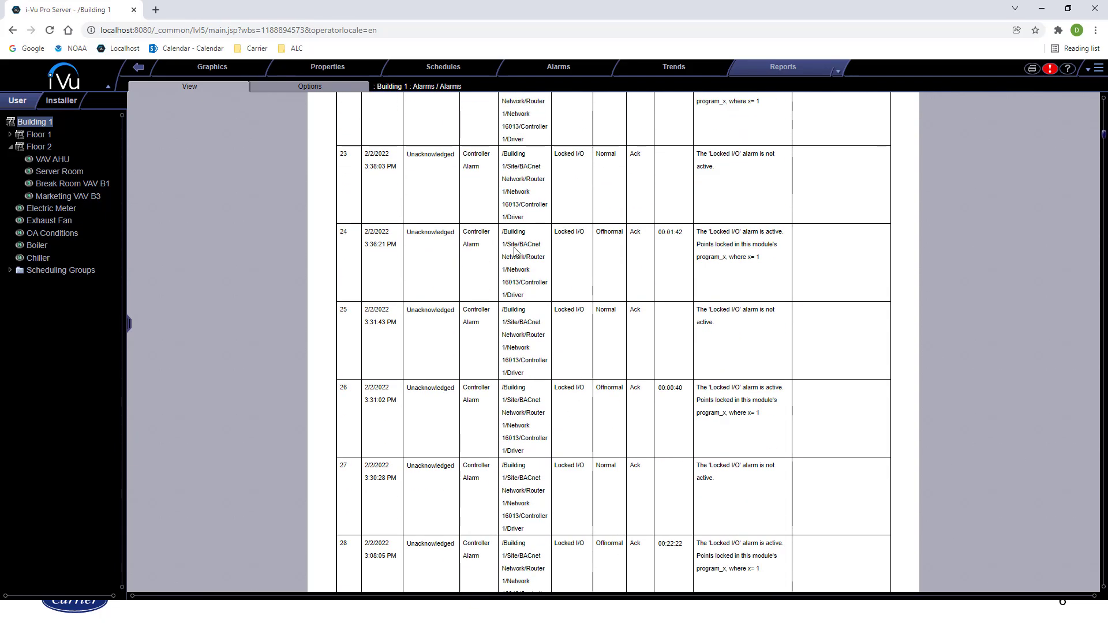
scroll(515, 248, down, 20)
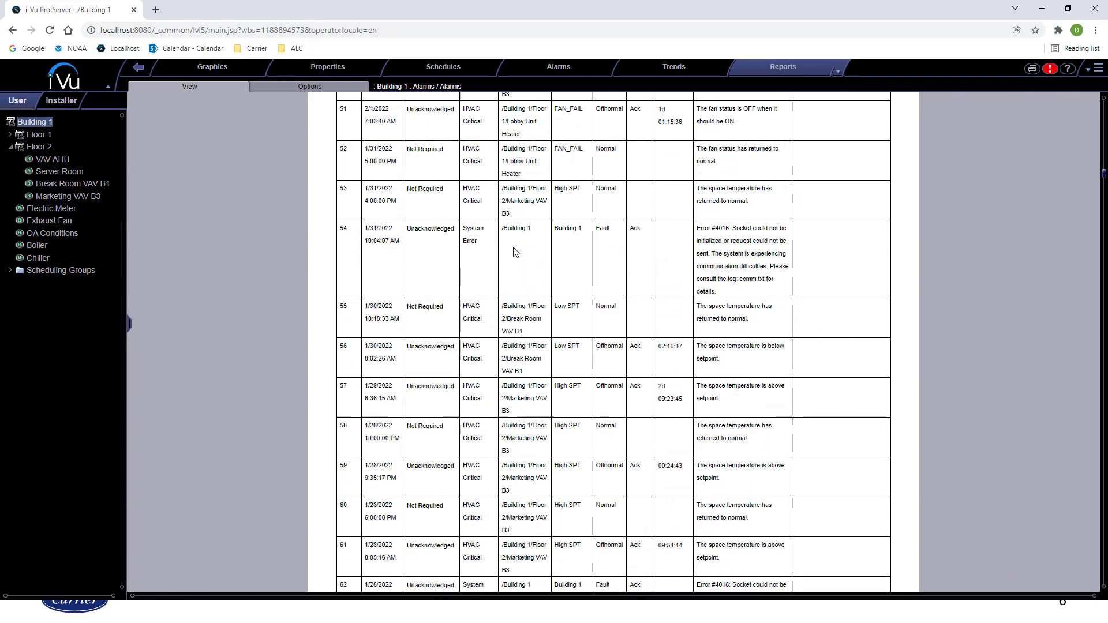
scroll(516, 248, down, 3)
scroll(508, 236, up, 20)
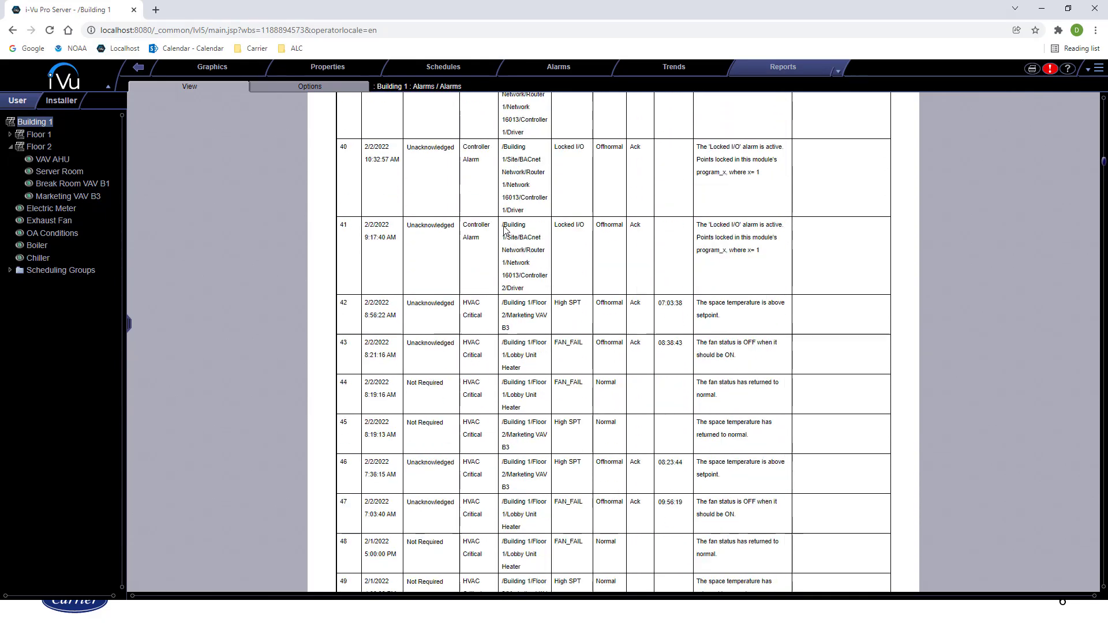
scroll(503, 229, up, 20)
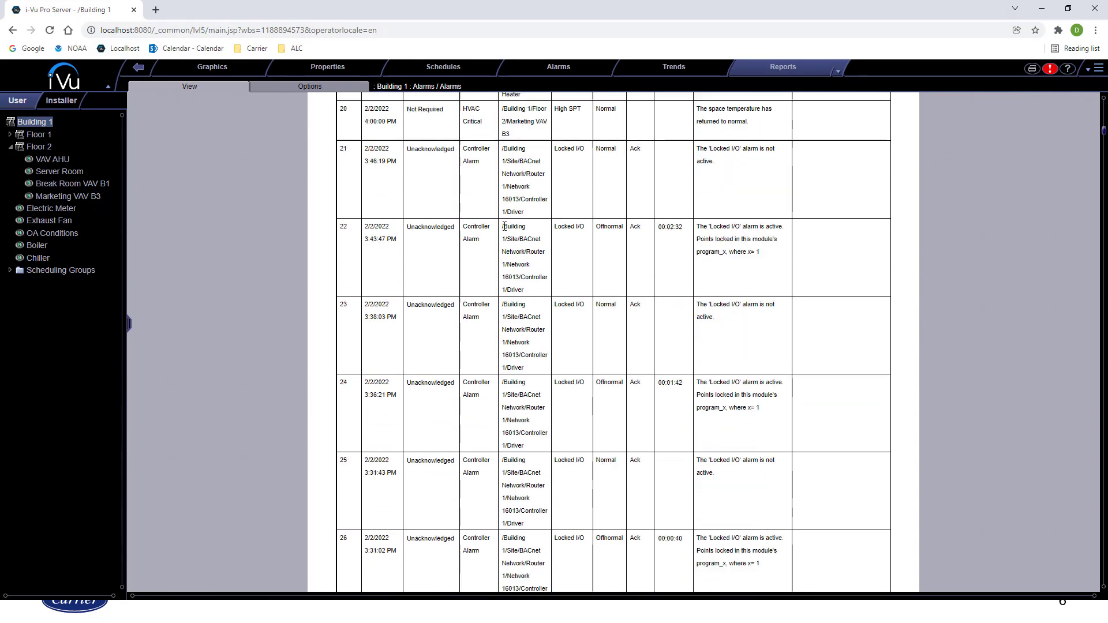
scroll(505, 227, up, 12)
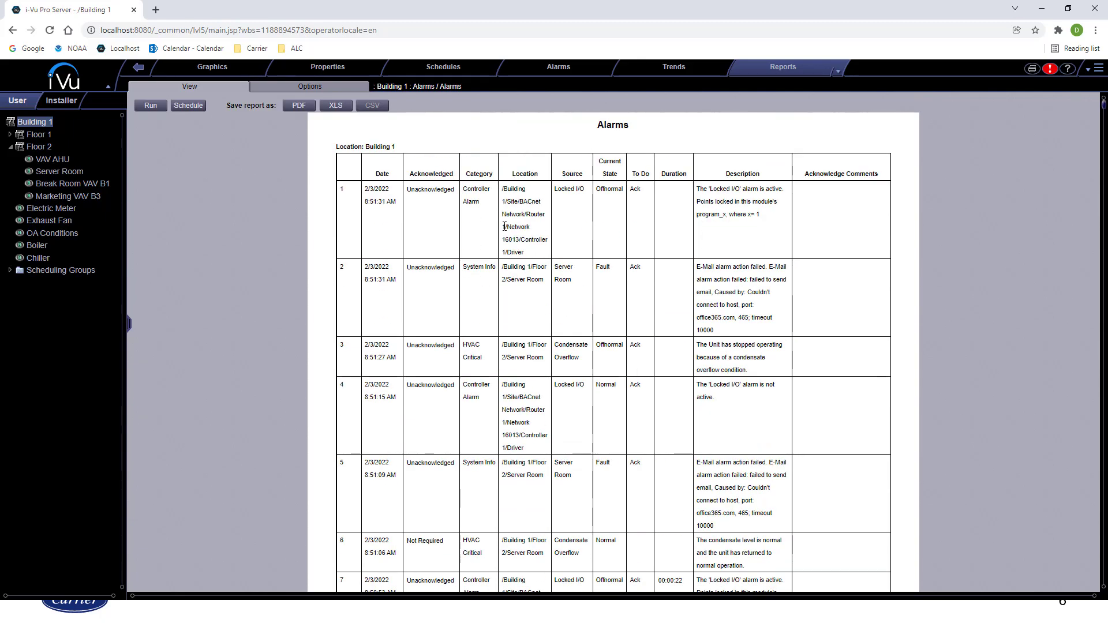